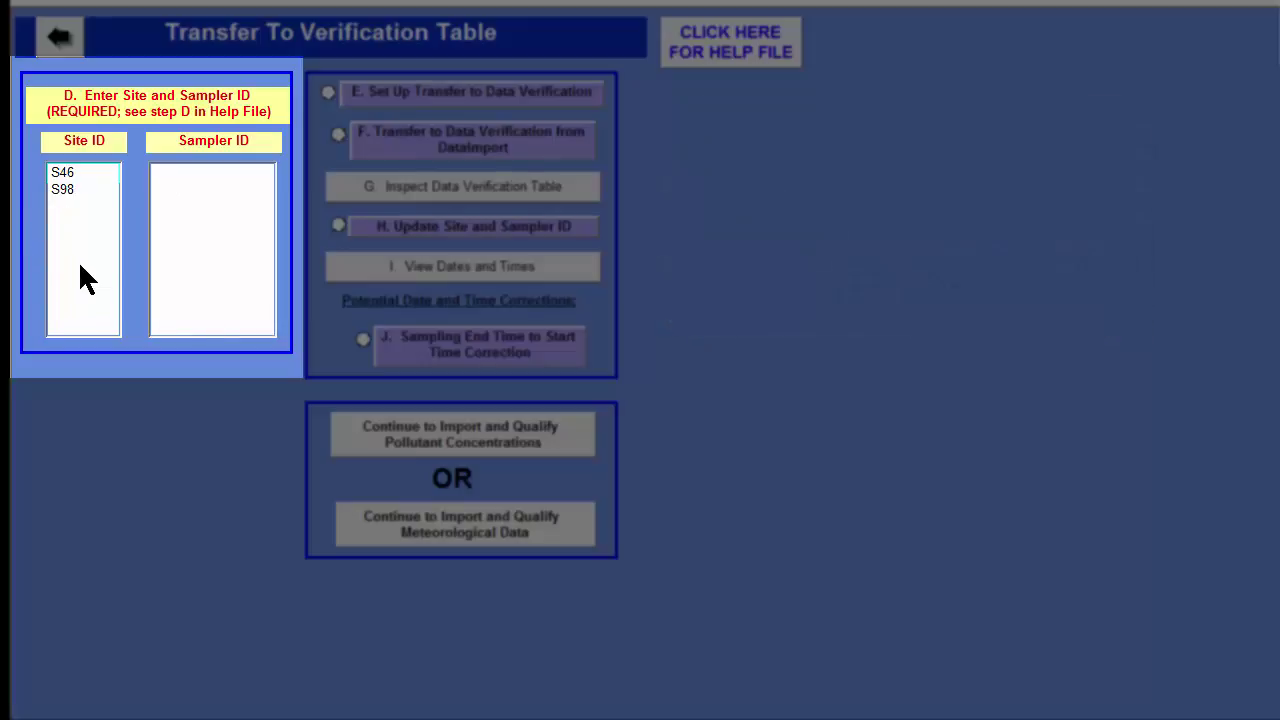
Select site ID S46 and its sampler ID INO3 for the transfer to the verification table
left_click(62, 172)
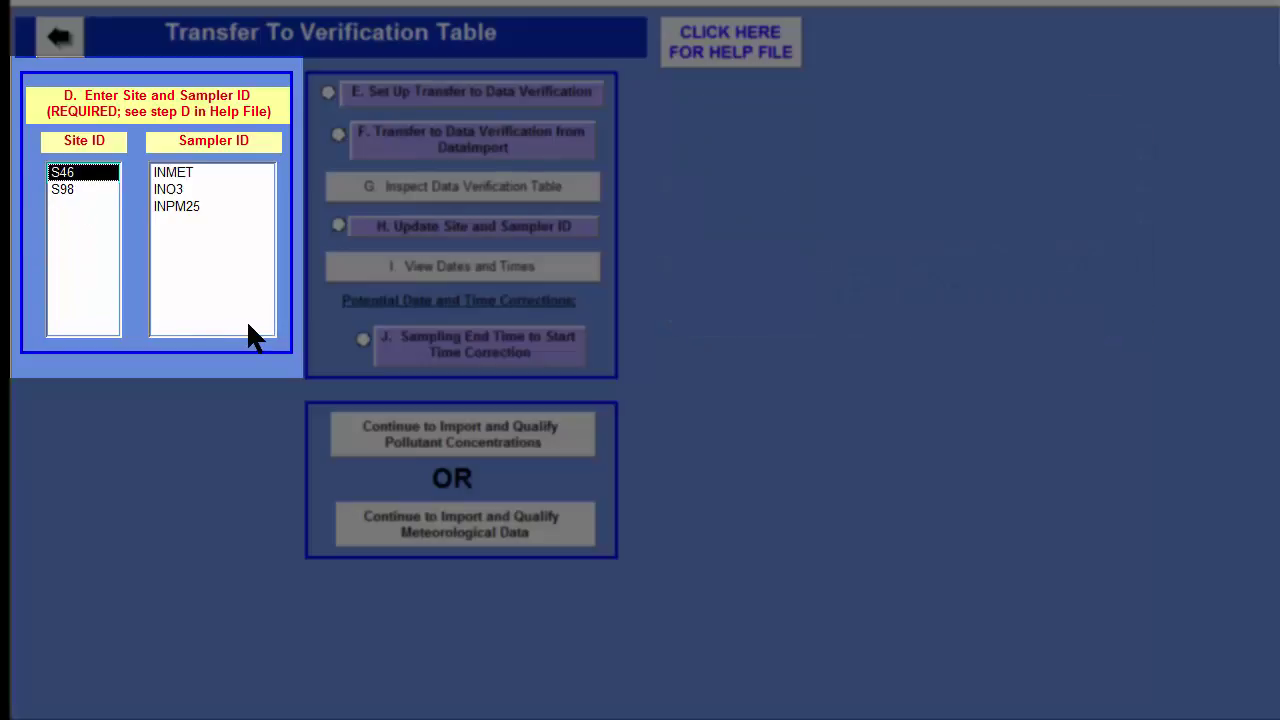
left_click(178, 190)
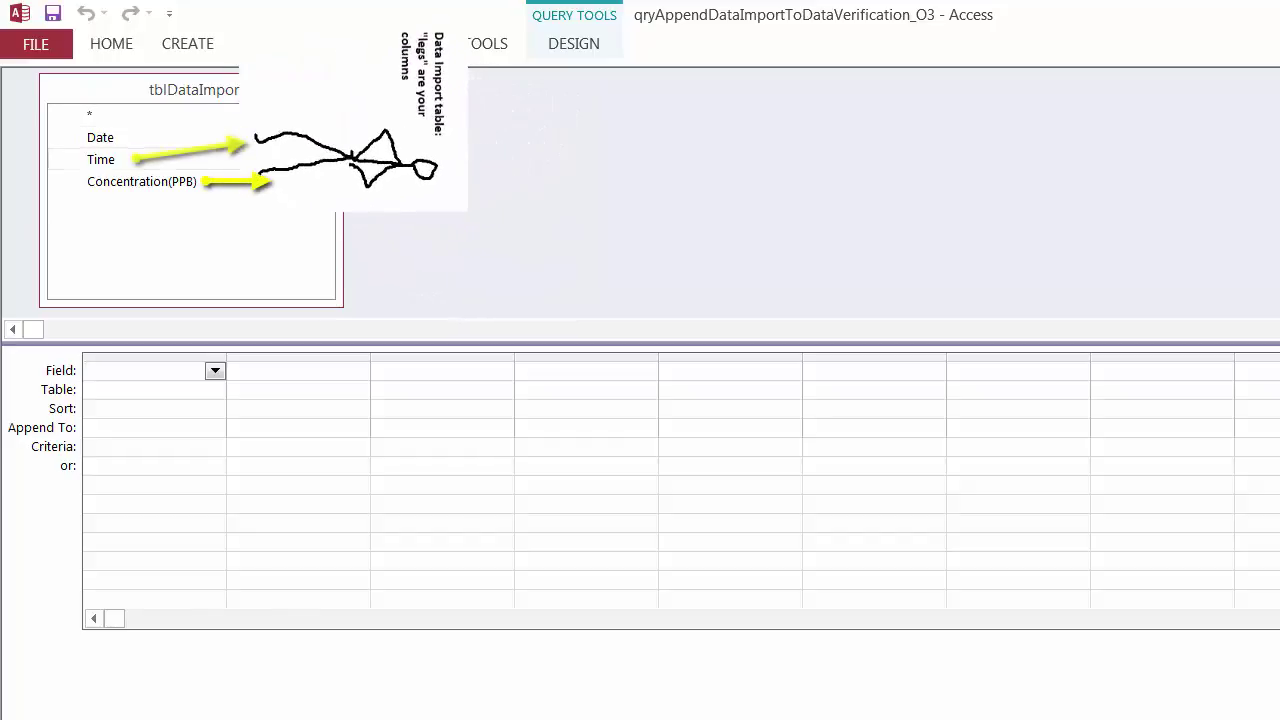
Add the Date, Time and Concentration(PPB) fields from tblDataImport to the append query's design grid
left_click(137, 138)
left_click(150, 370)
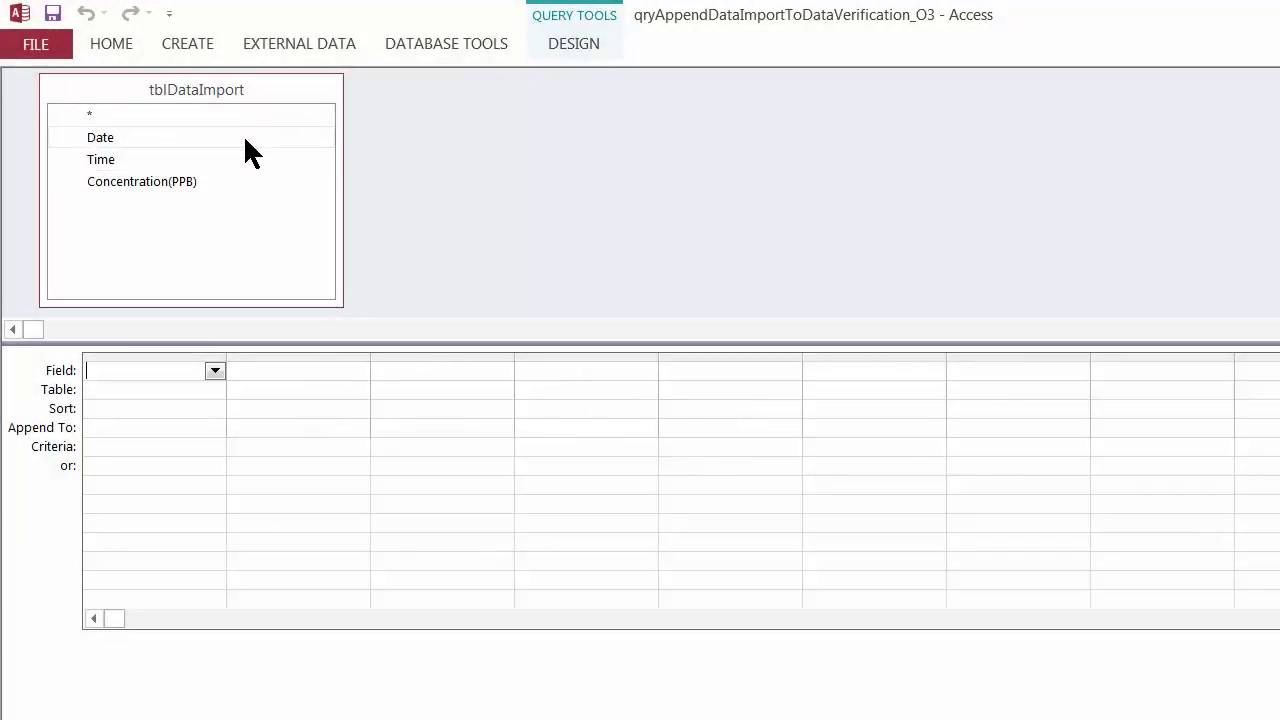
left_click(124, 139)
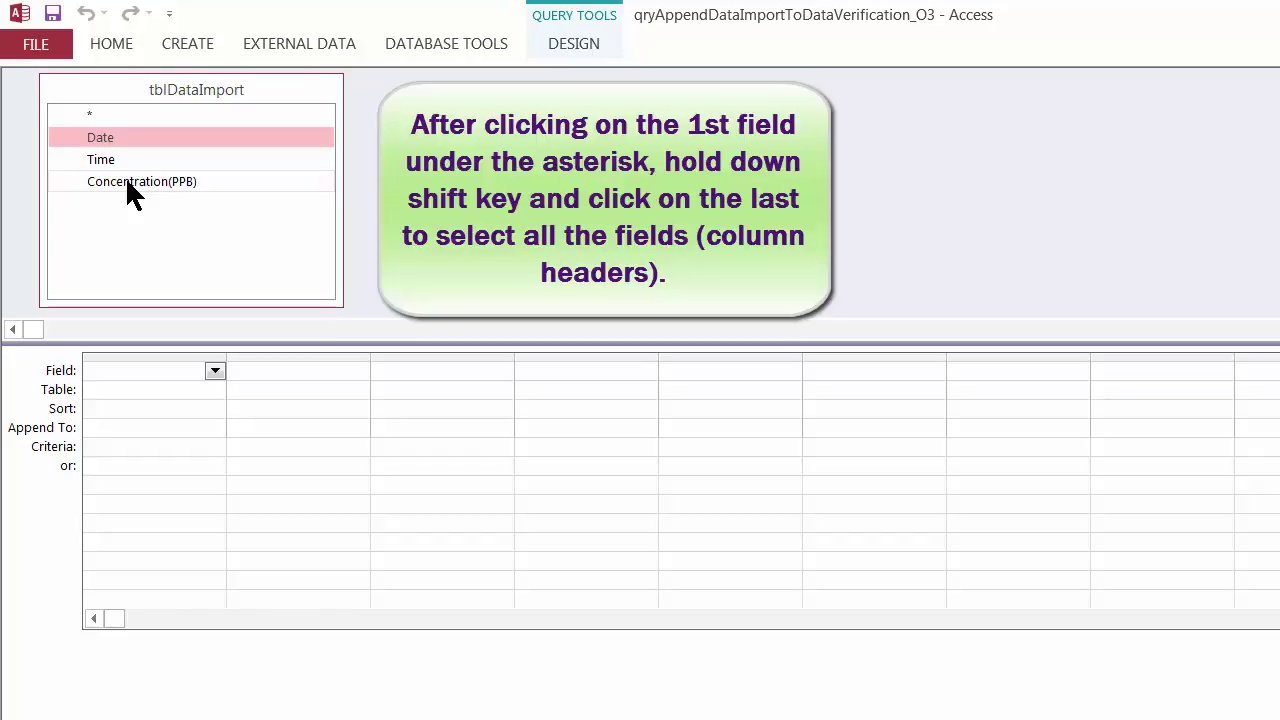
left_click(127, 183, "shift")
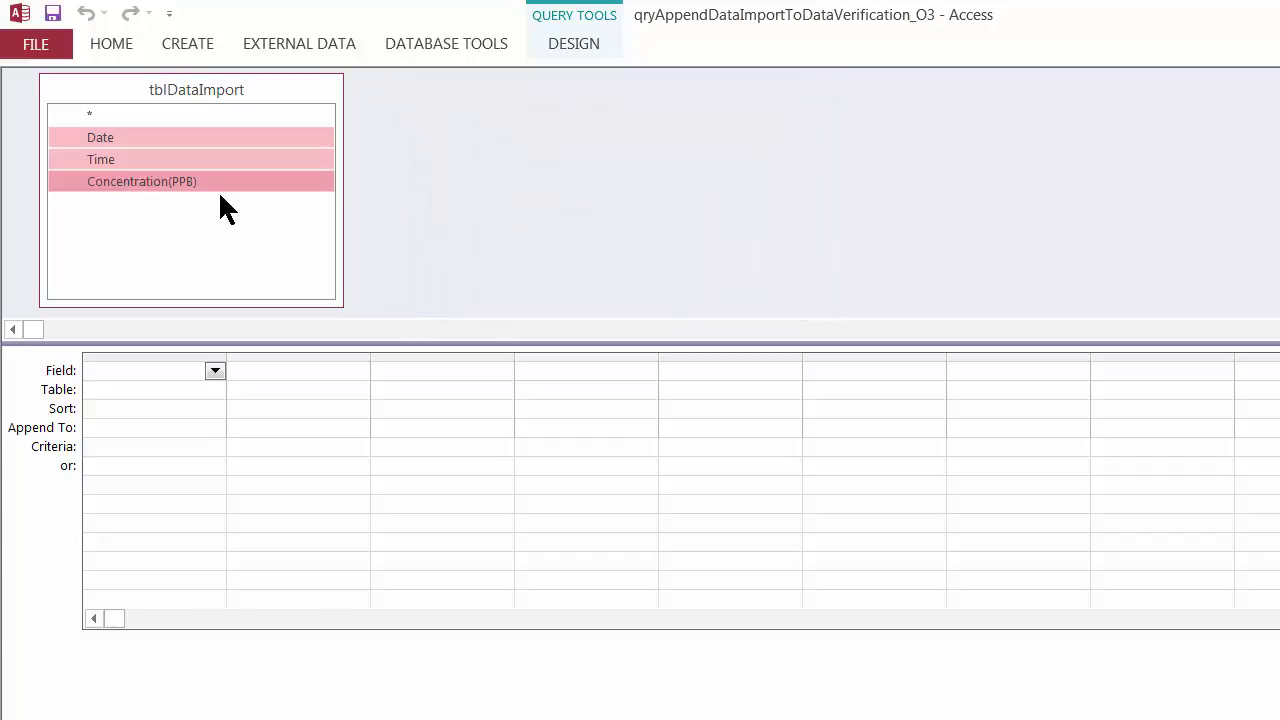
left_click(150, 138)
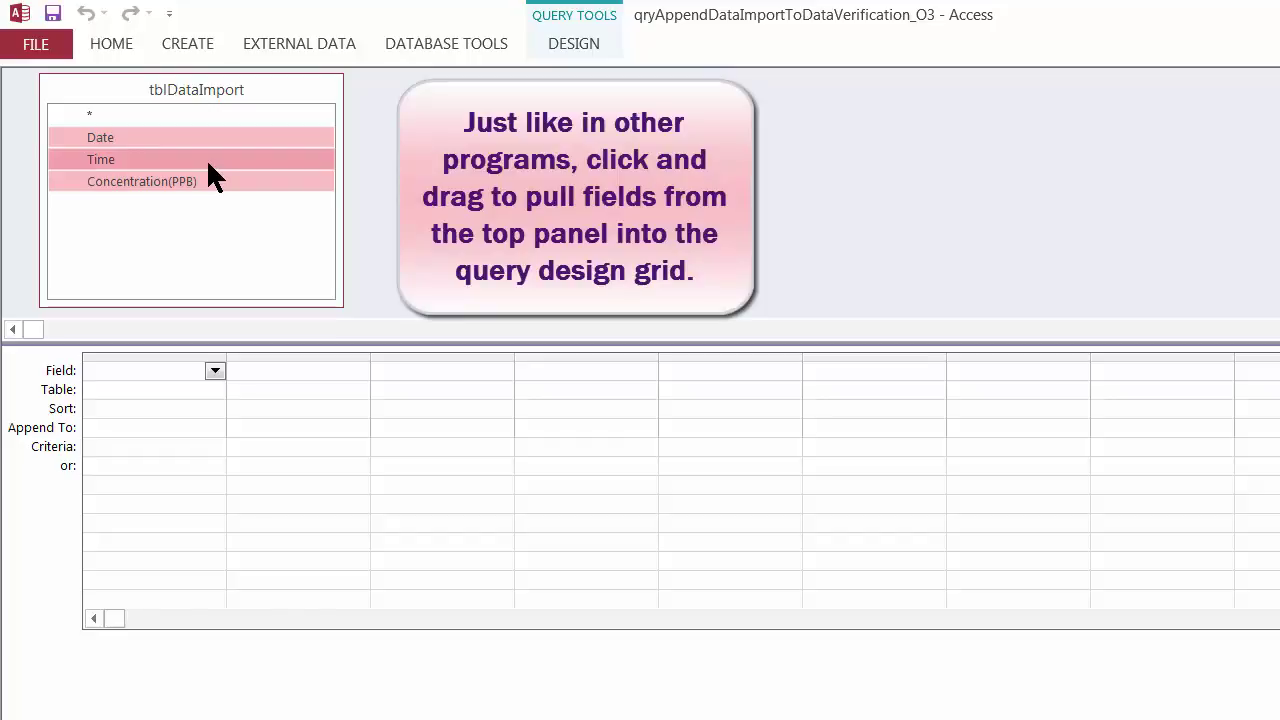
left_click(208, 165)
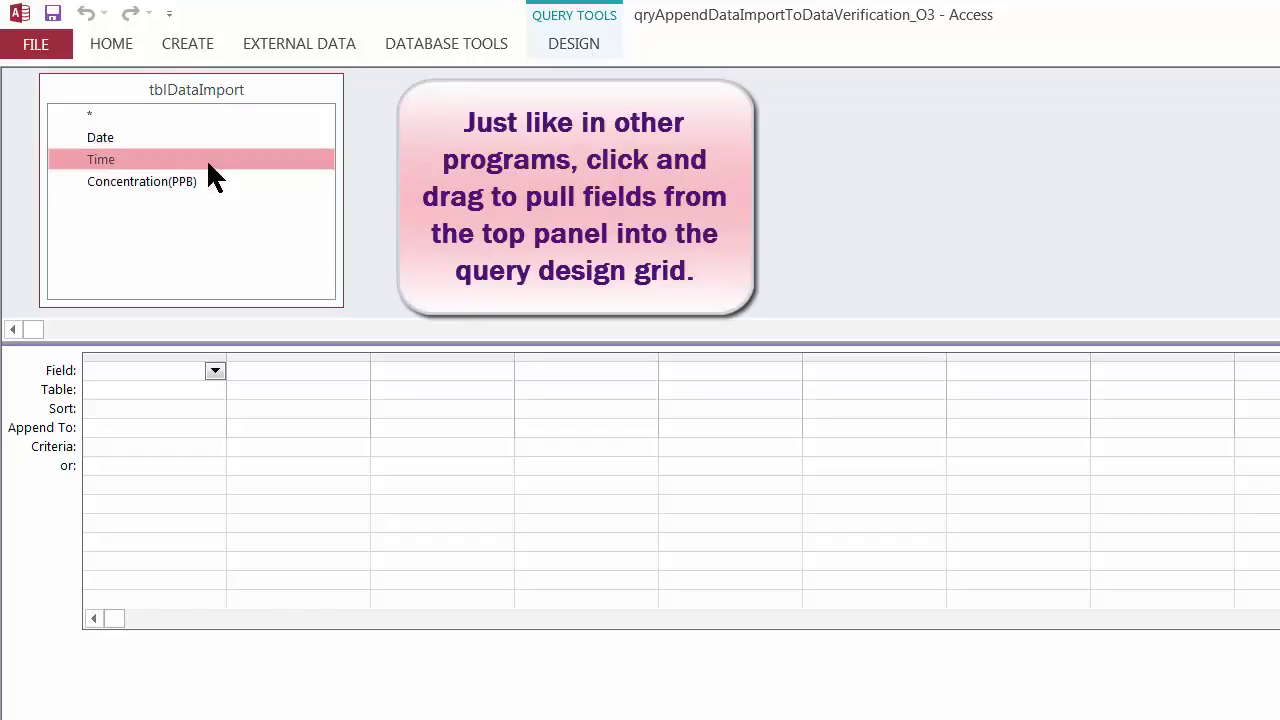
left_click(112, 140)
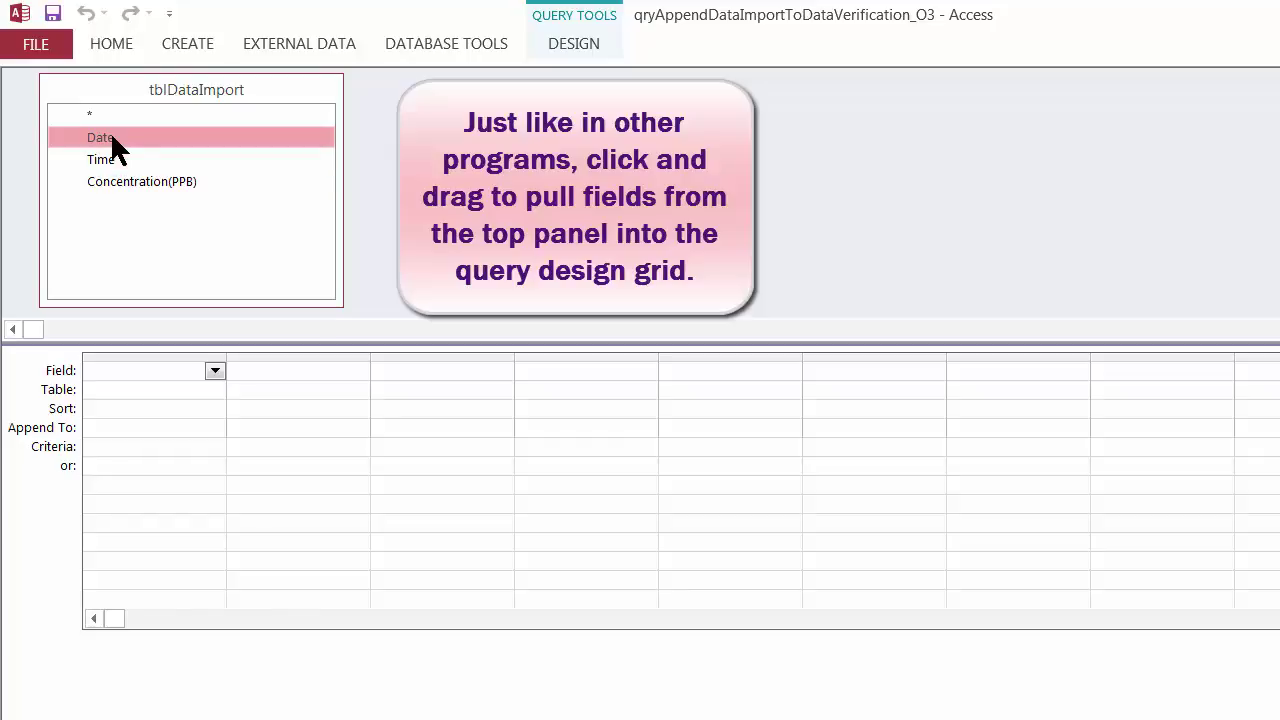
left_click(151, 184, "shift")
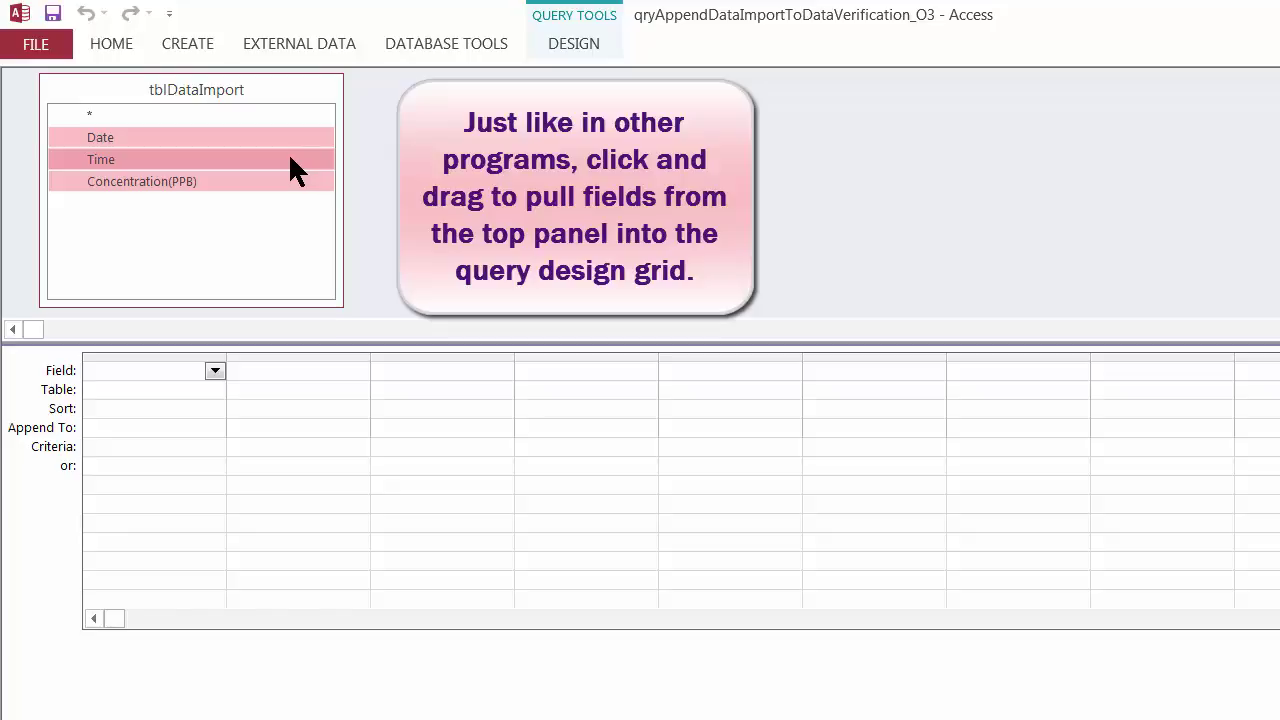
left_click_drag(290, 158, 175, 378)
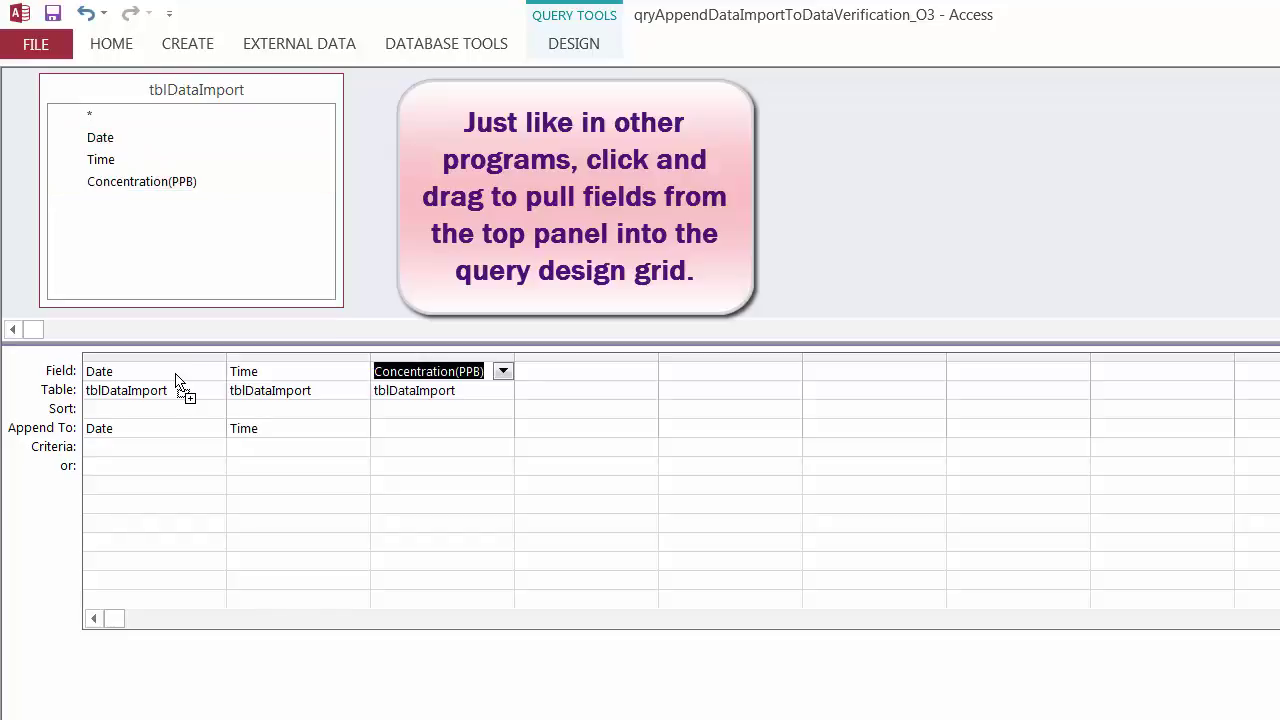
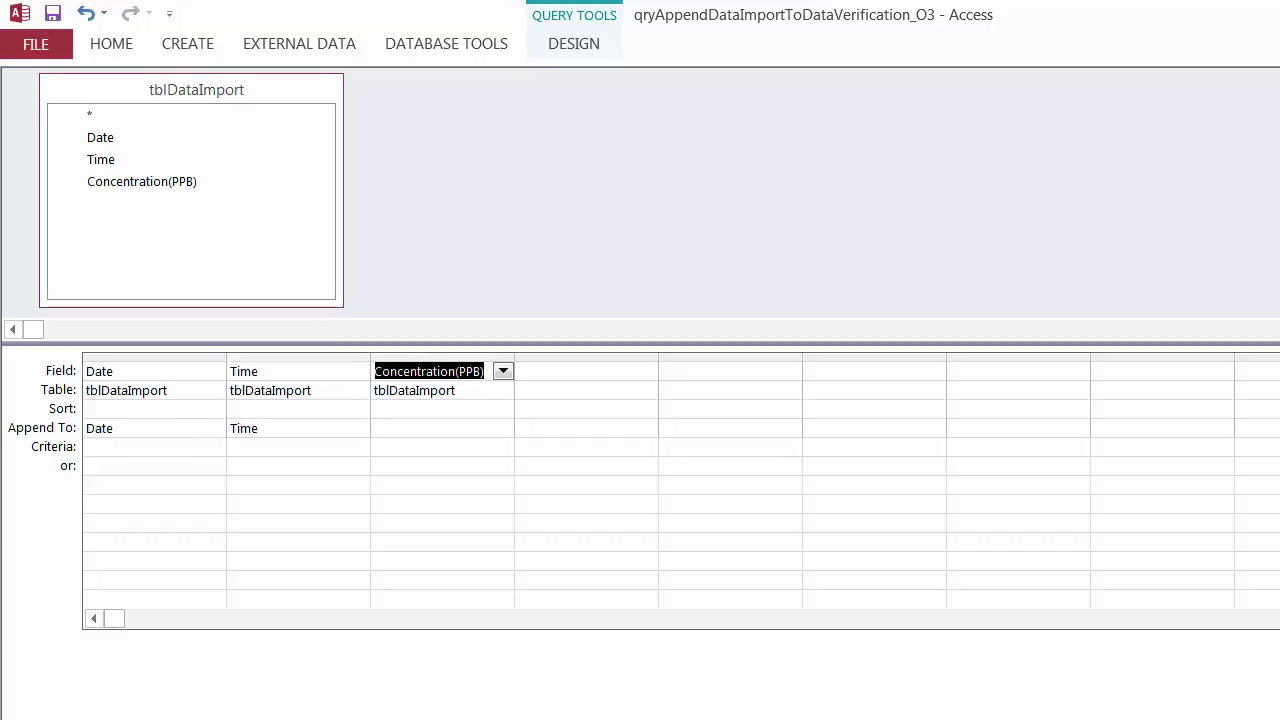
Open NewImport.txt from the TribalDataToolbox_v3.0 folder to check its column headers, and close the file and folder
left_click(220, 690)
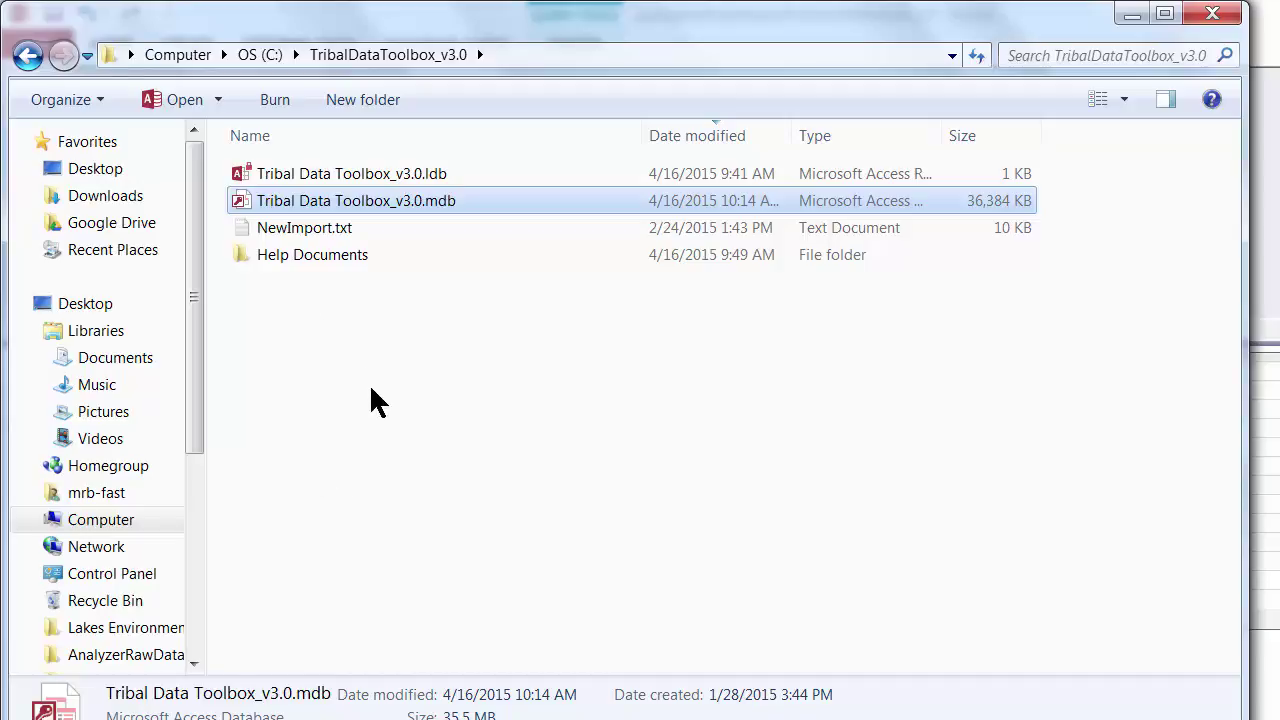
double_click(265, 228)
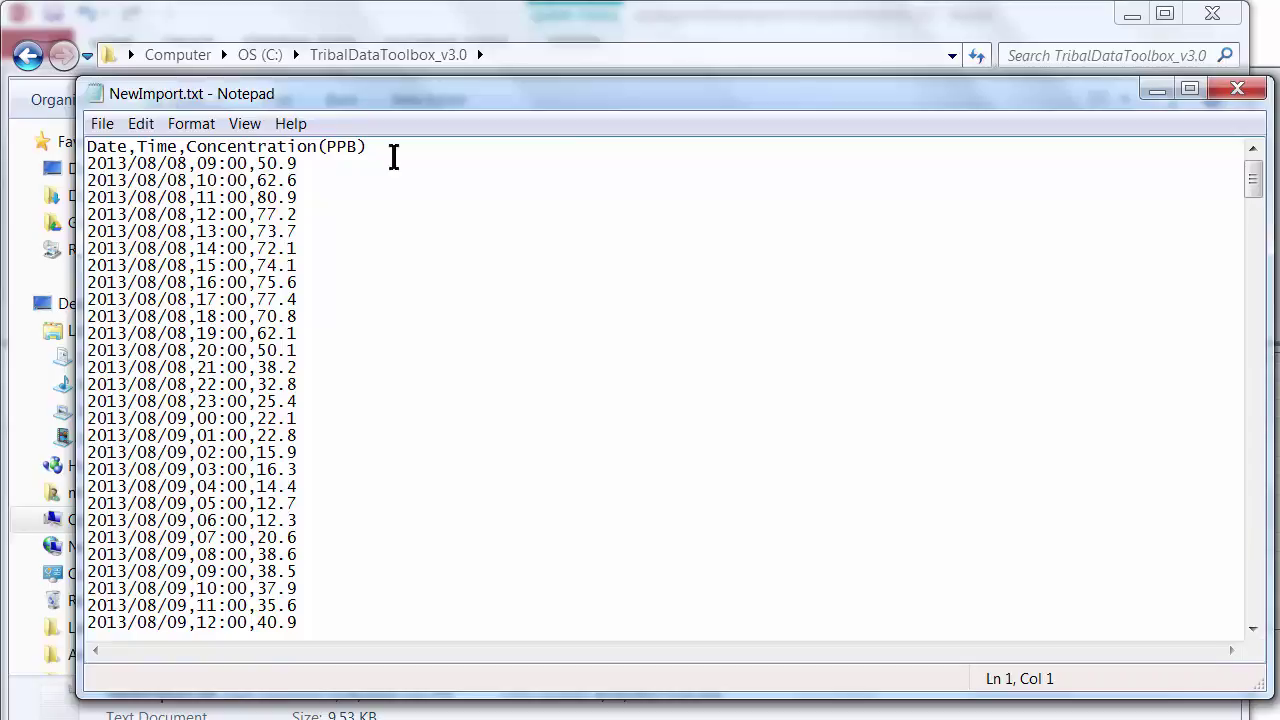
left_click(1250, 98)
left_click(1256, 30)
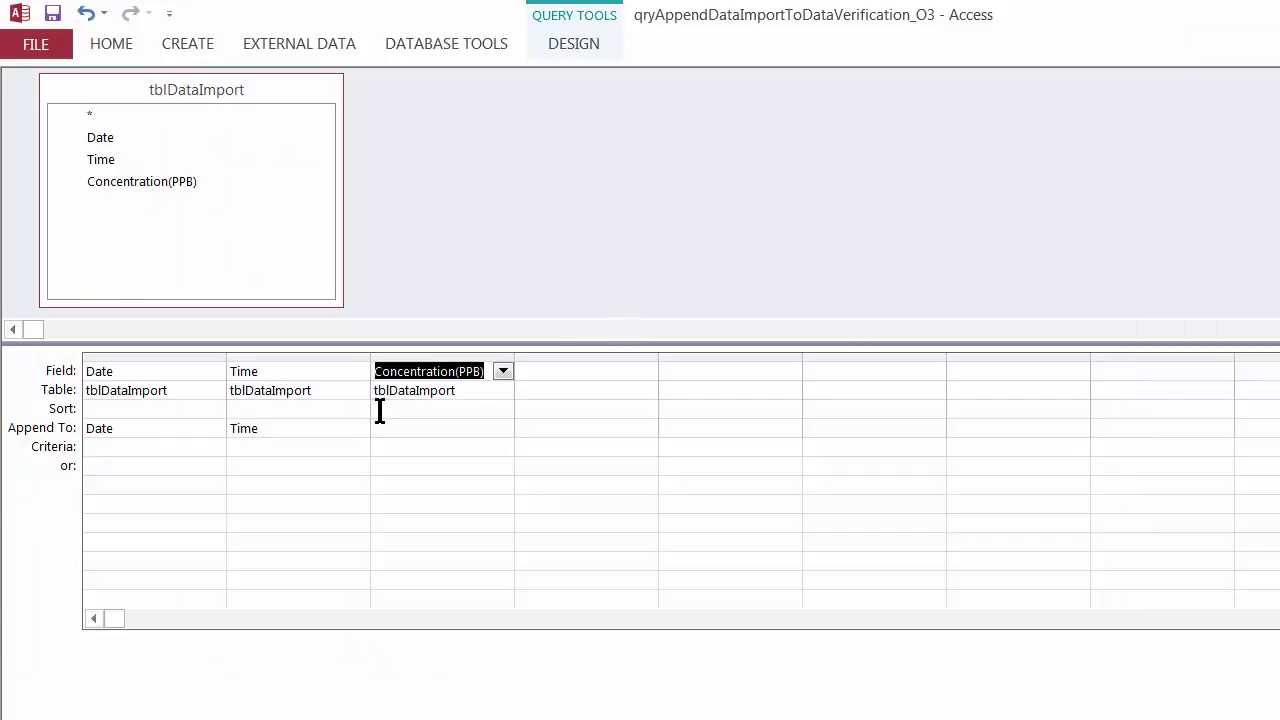
Set the Concentration(PPB) column to append to the Concentration field, and close the append query
mouse_move(357, 410)
left_mouse_down()
mouse_move(503, 443)
mouse_move(514, 434)
left_mouse_up()
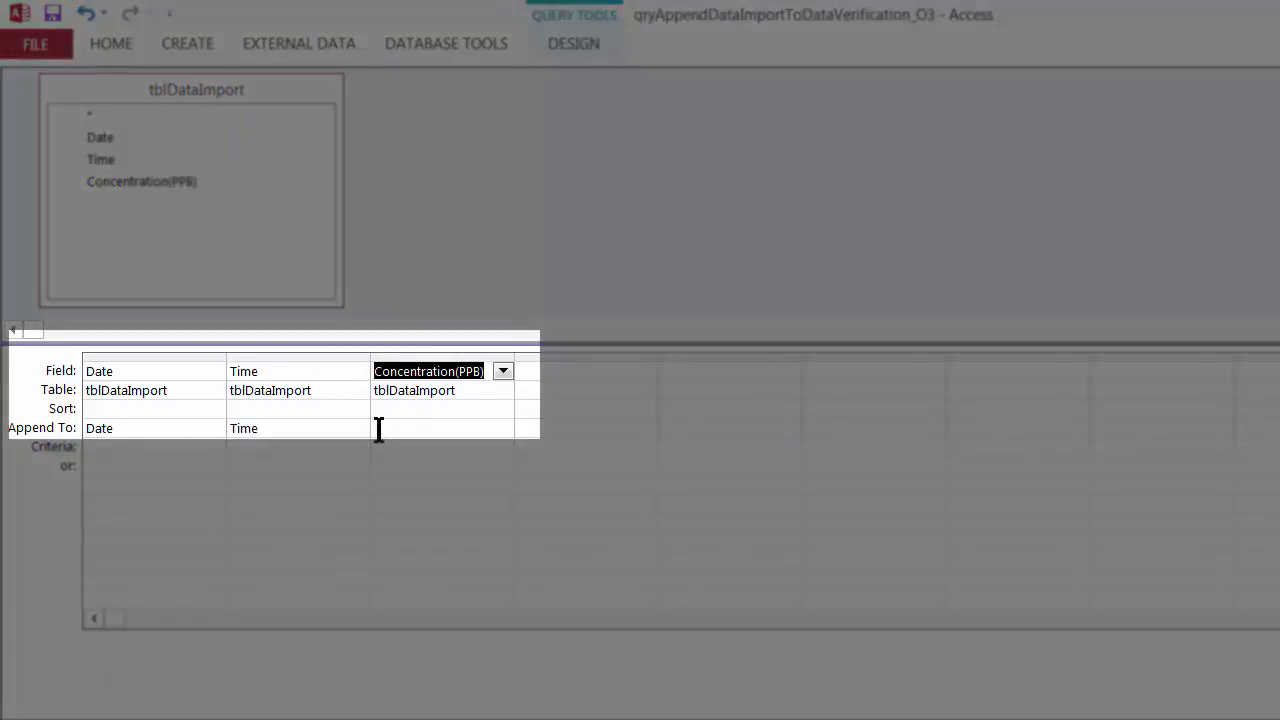
left_click(379, 428)
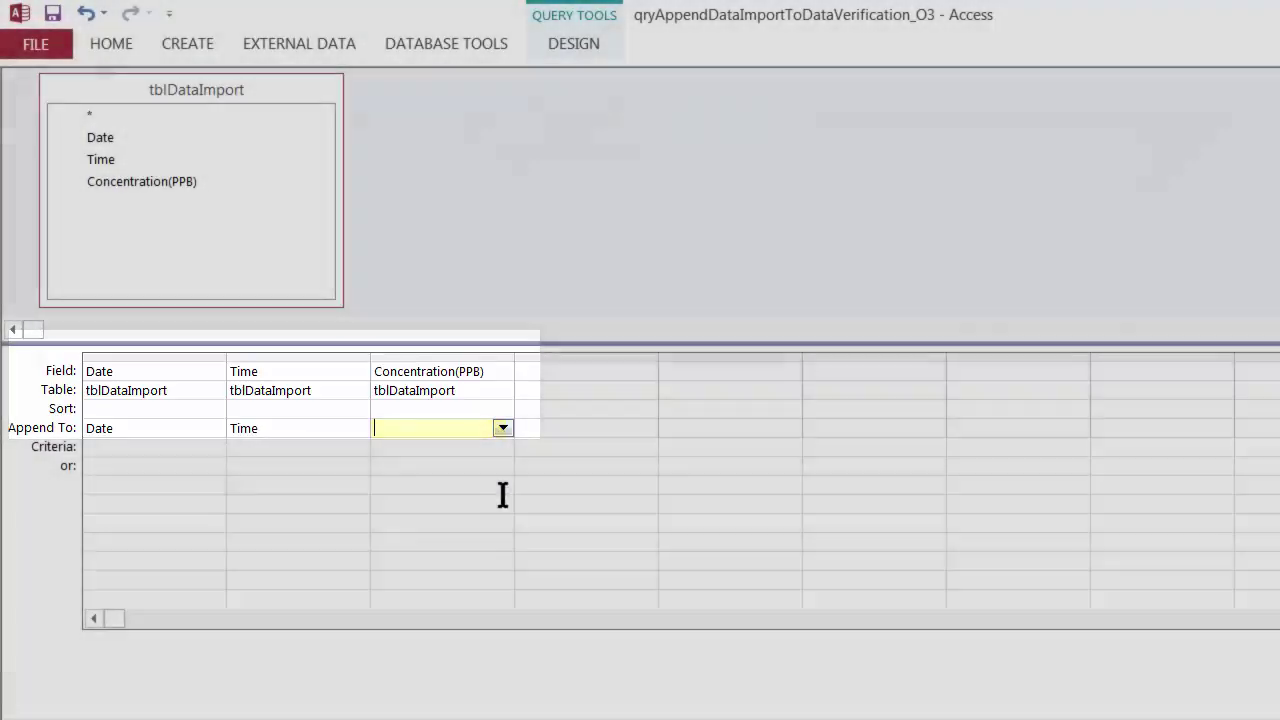
left_click(503, 428)
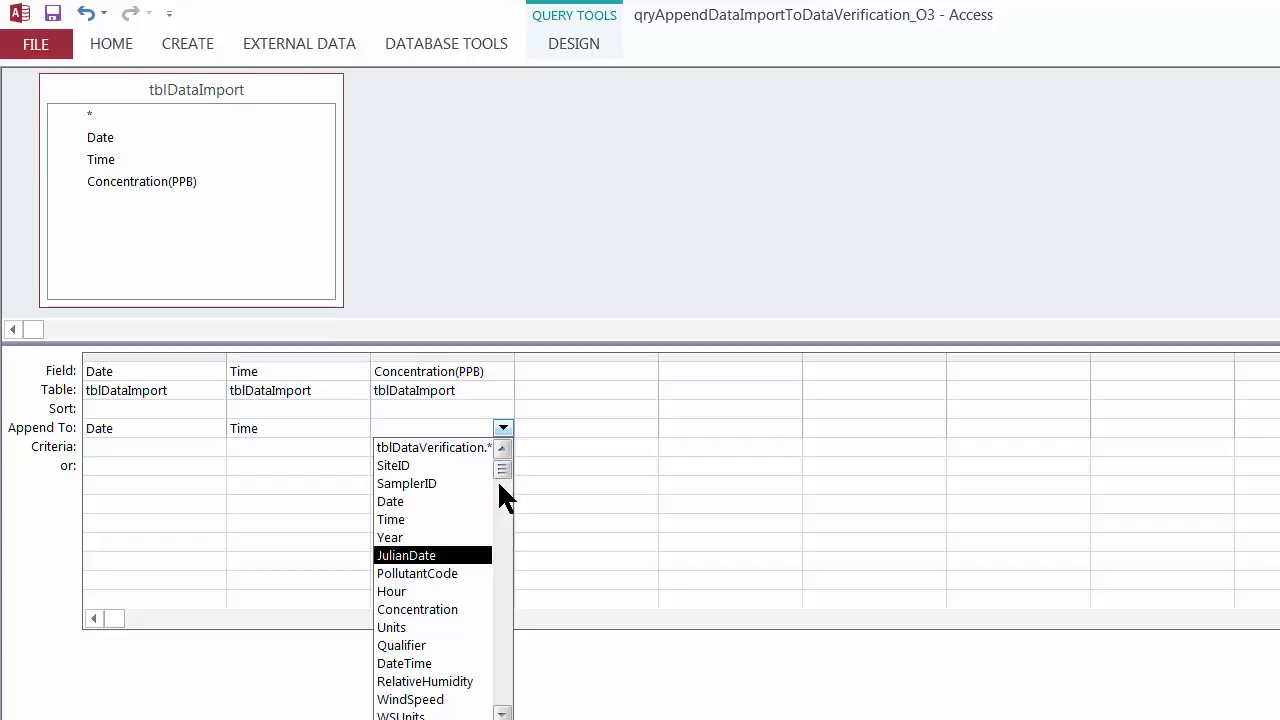
left_click(470, 612)
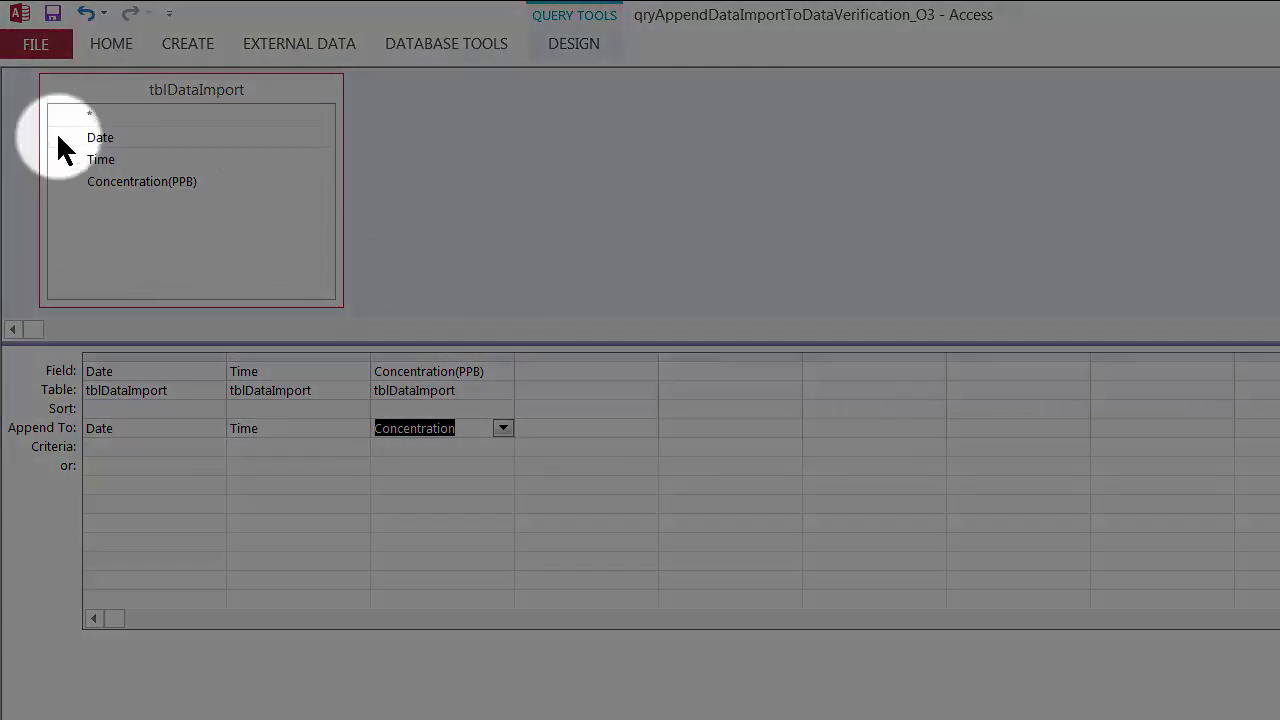
left_click(60, 45)
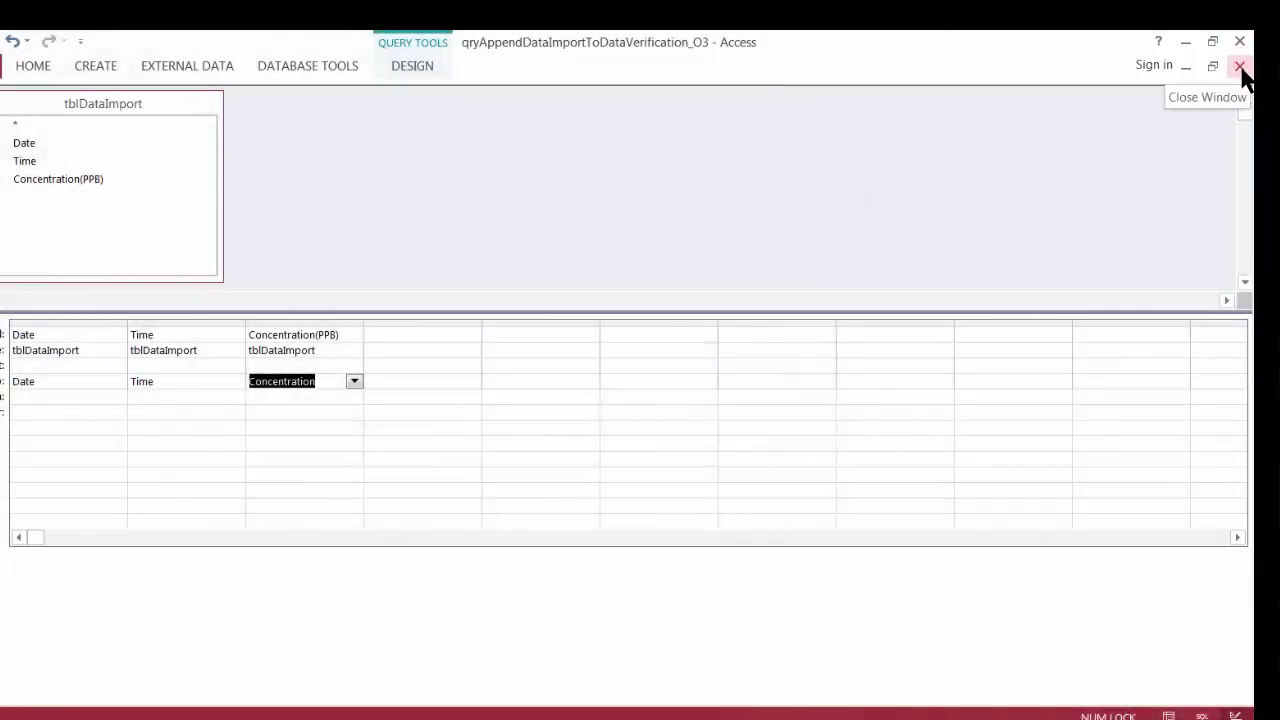
left_click(1241, 68)
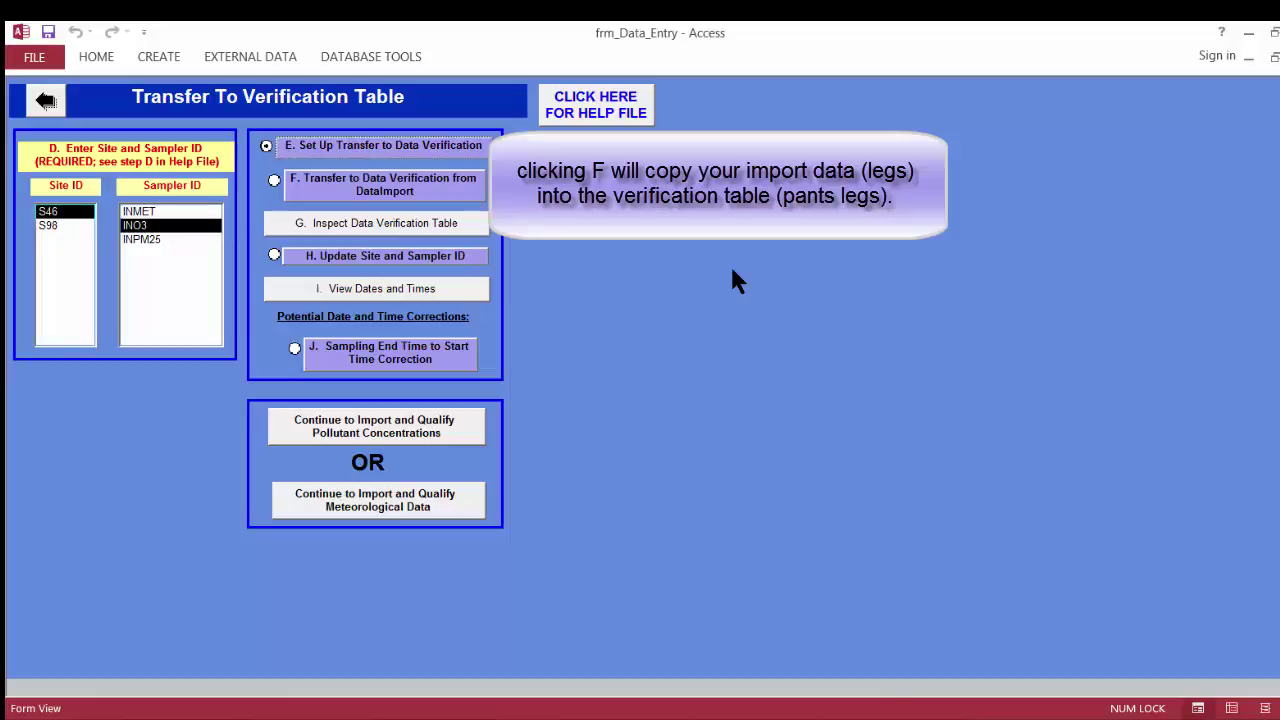
Transfer the data from DataImport to Data Verification, accepting the append query and its rows
left_click(378, 198)
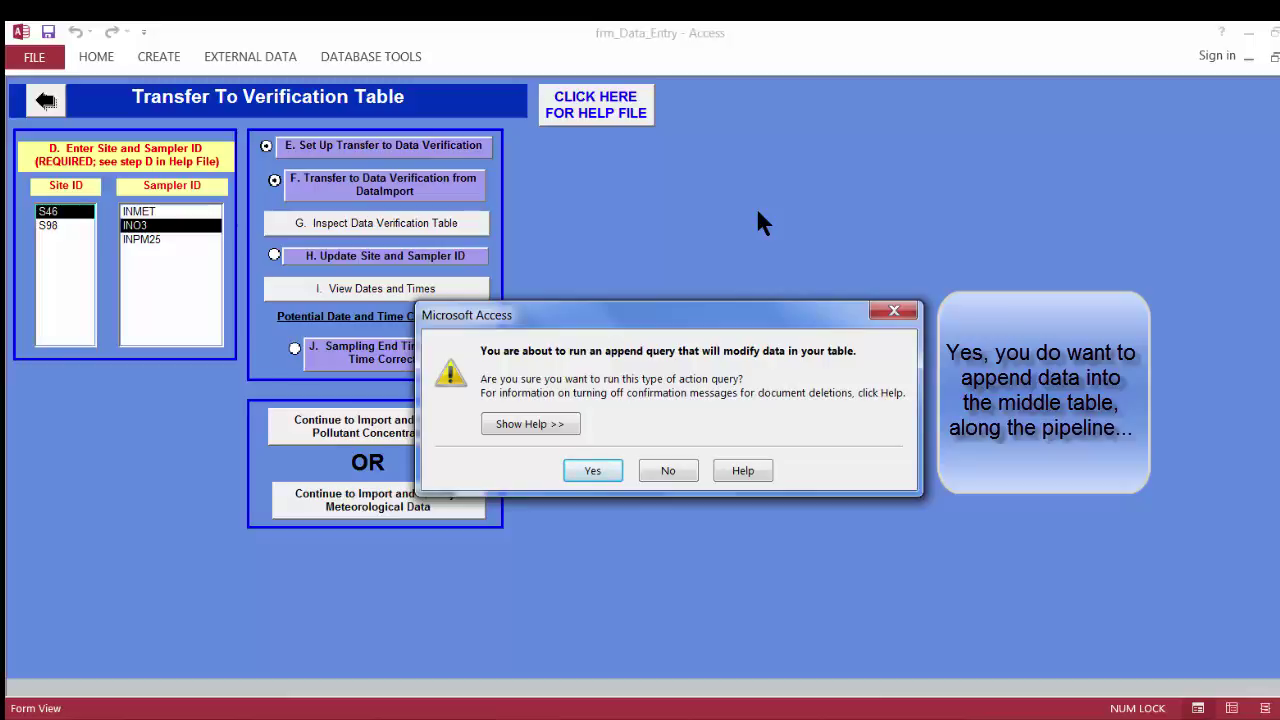
left_click(607, 470)
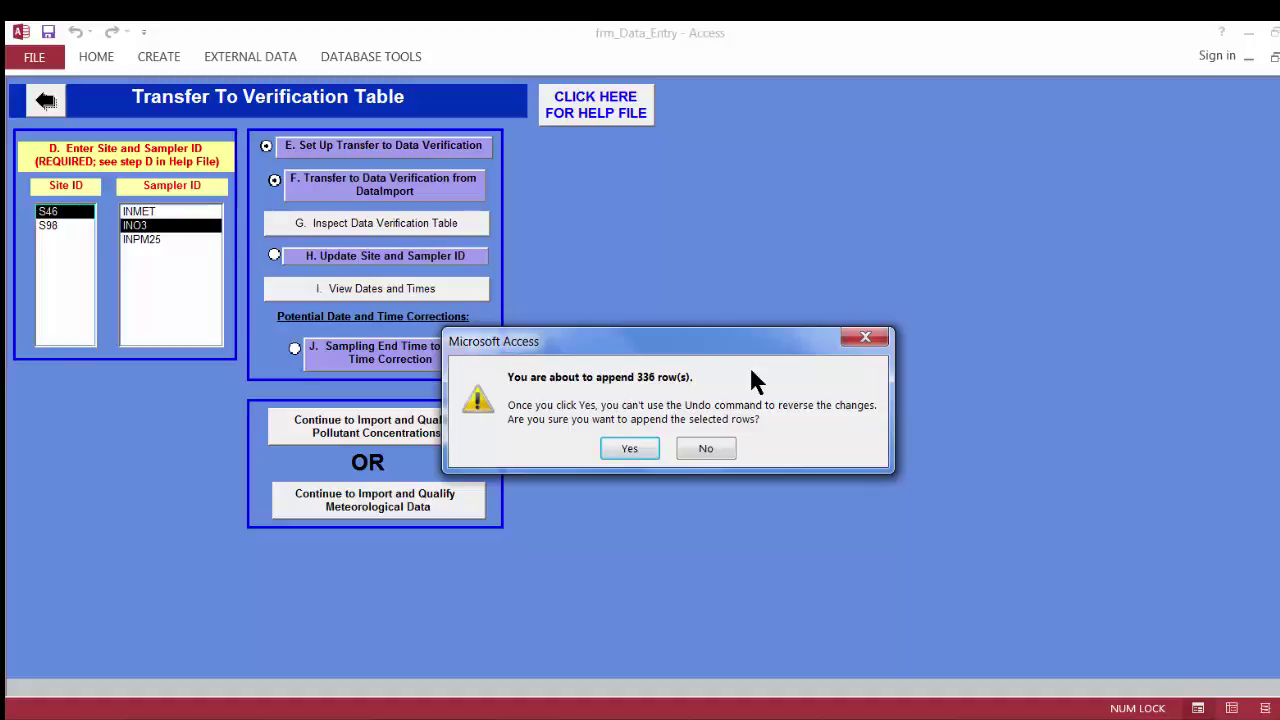
left_click(644, 452)
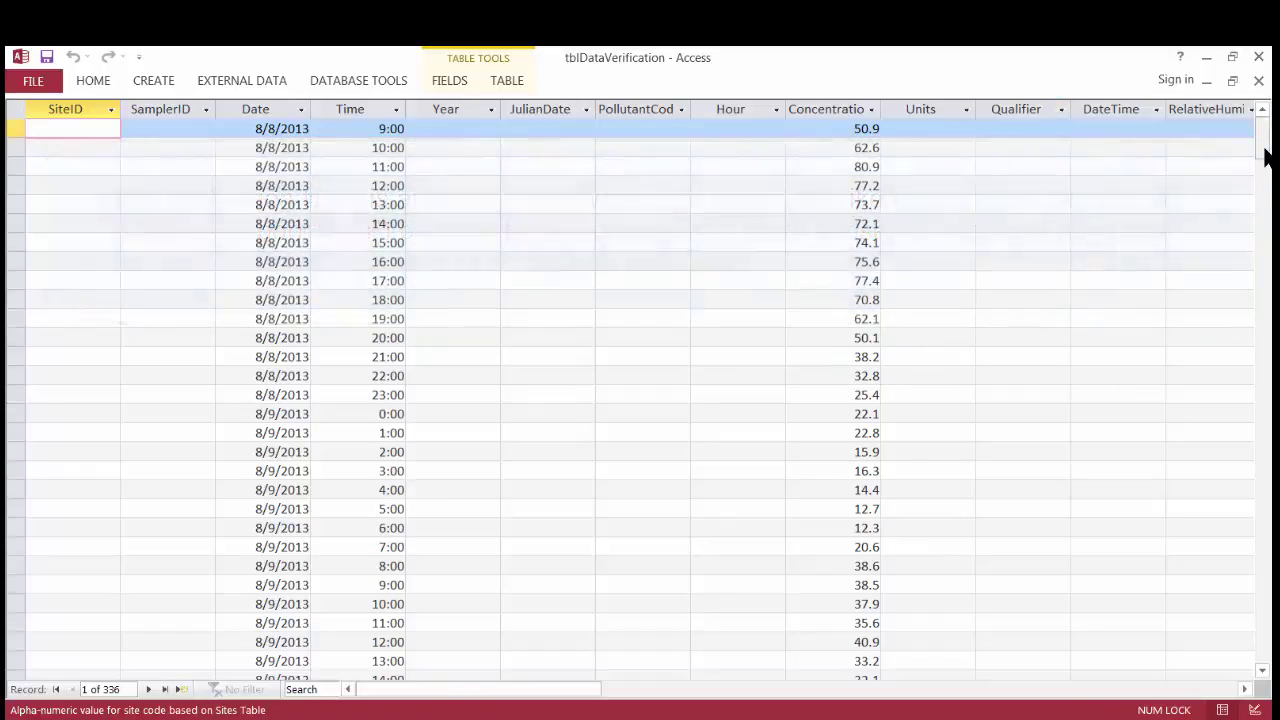
Inspect the appended dates, times and concentrations in the data verification table, and close it
mouse_move(1265, 158)
left_mouse_down()
mouse_move(1270, 620)
mouse_move(1262, 135)
left_mouse_up()
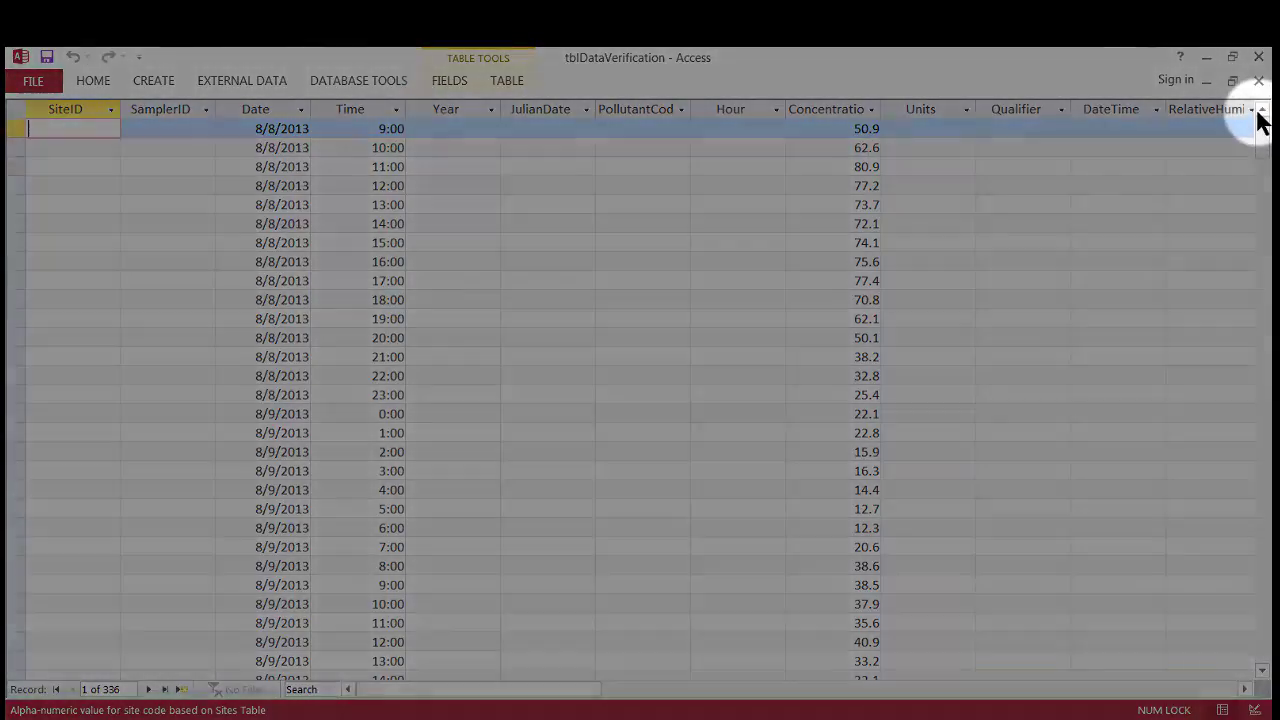
left_click(1255, 92)
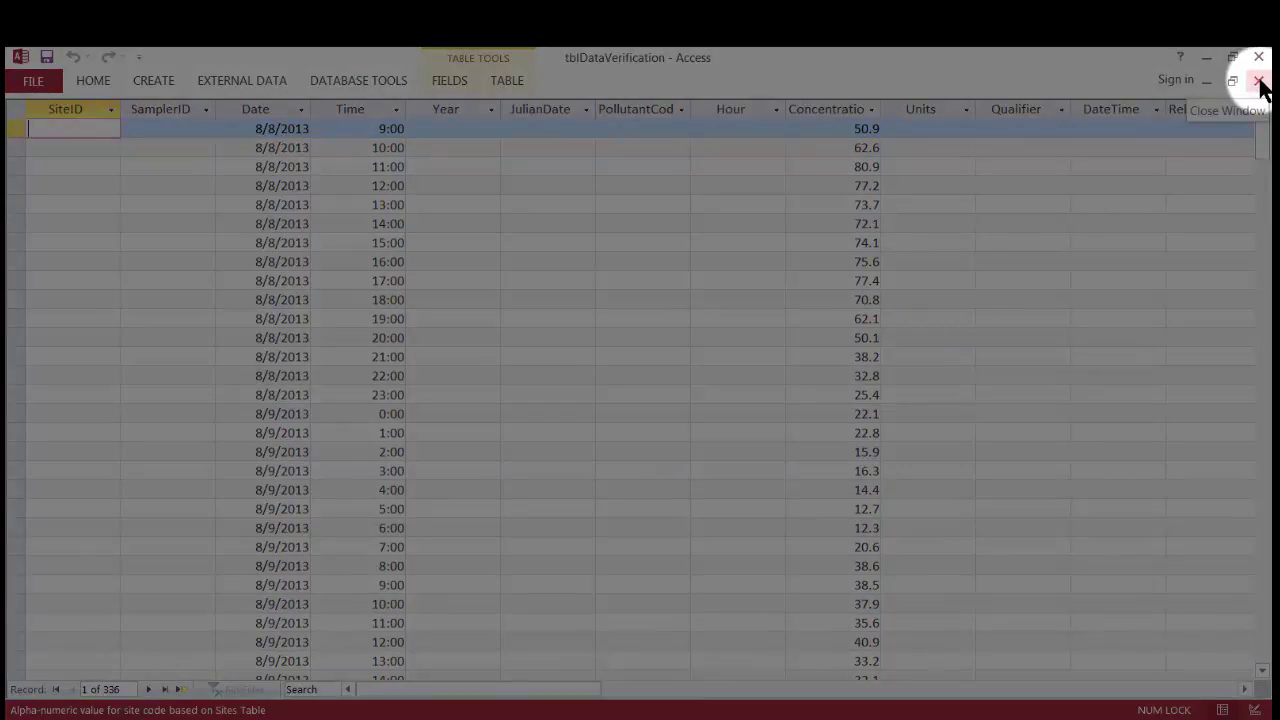
left_click(1259, 84)
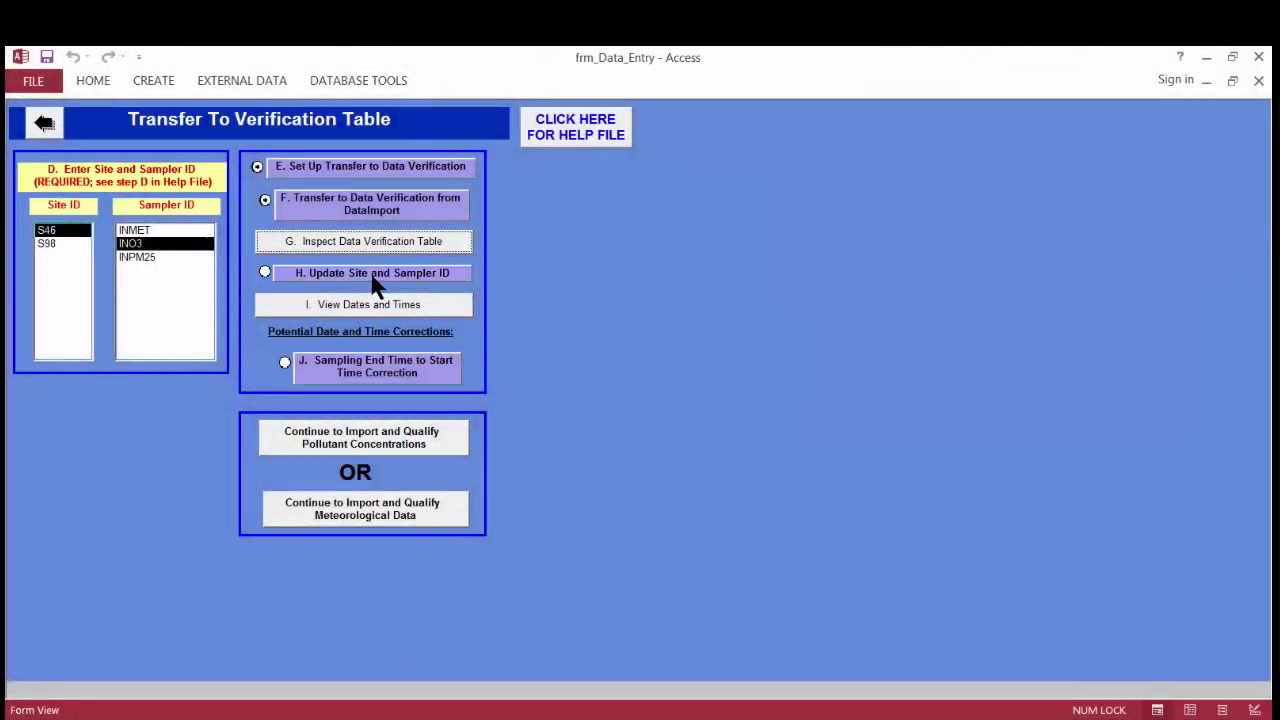
Update the site and sampler IDs for all records, and check the result in the data verification table
left_click(373, 279)
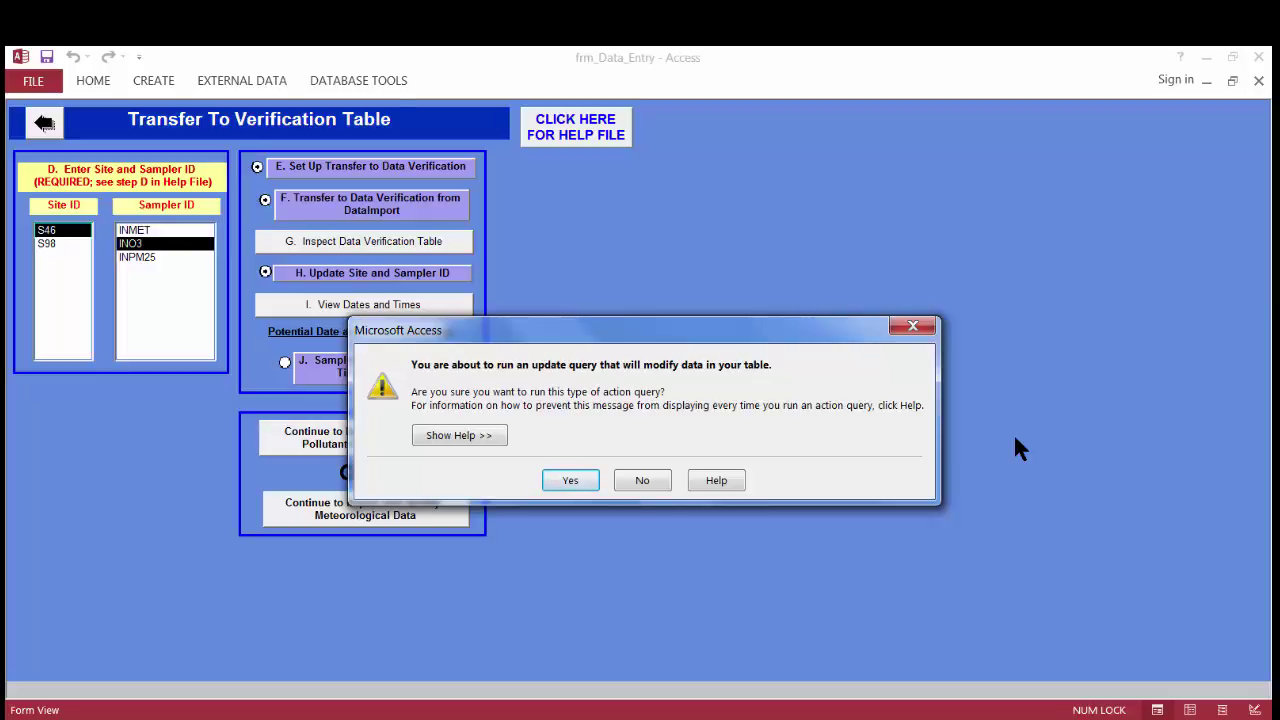
left_click(580, 478)
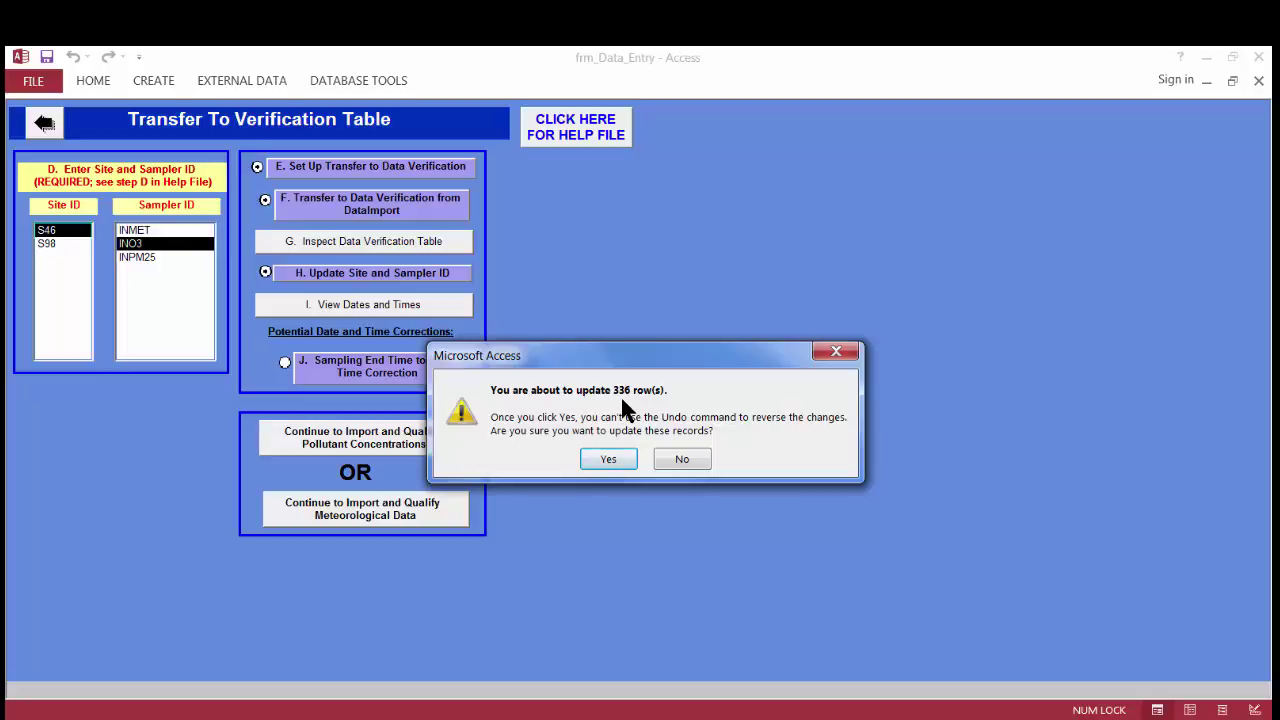
left_click(611, 458)
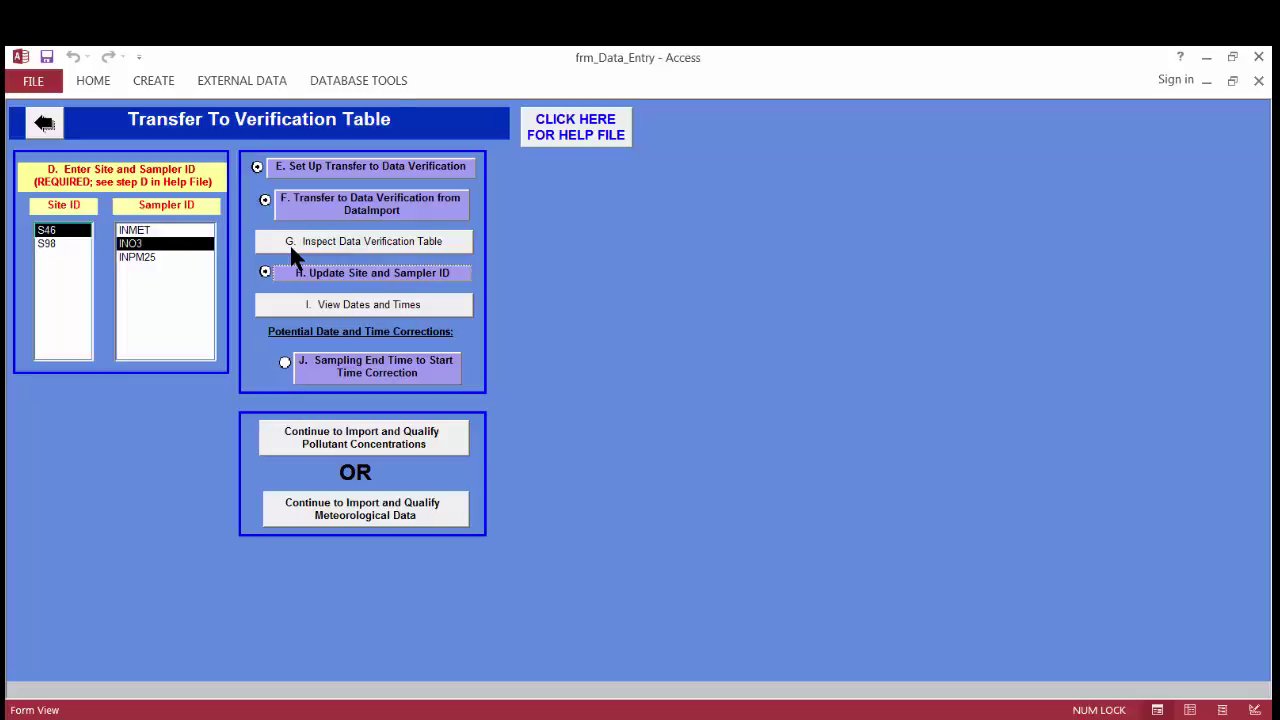
left_click(331, 248)
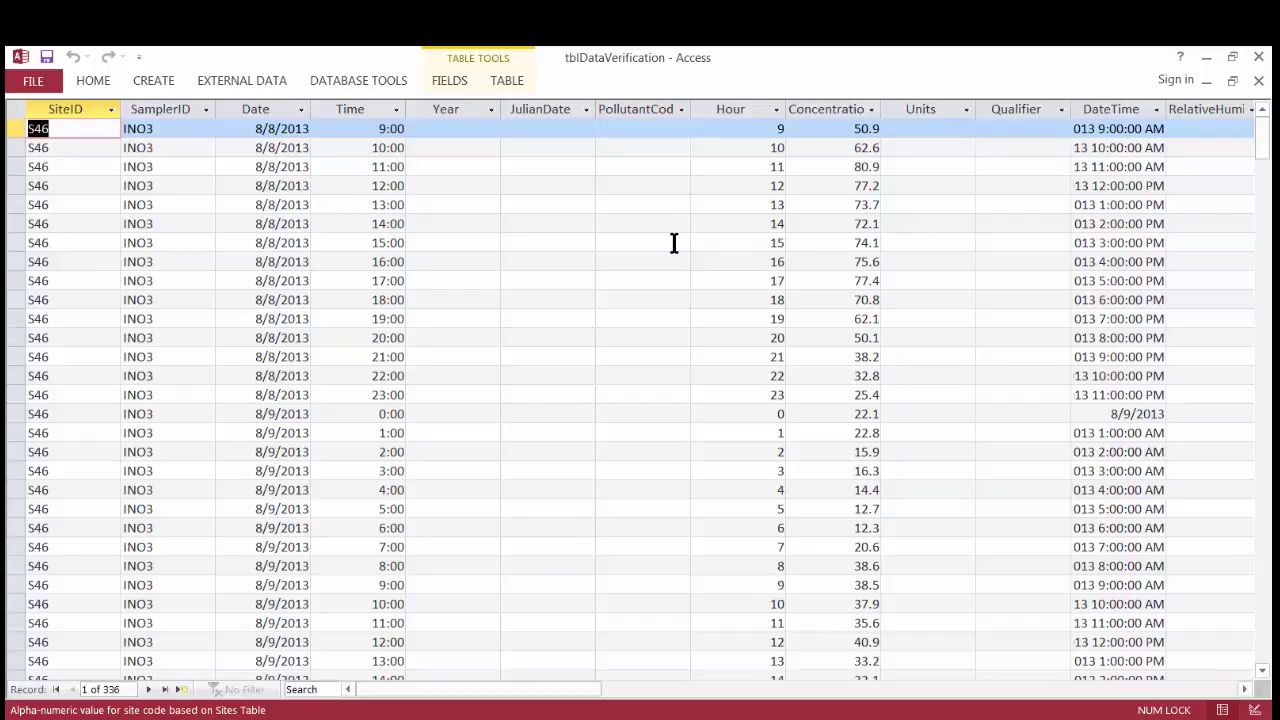
left_click(1259, 81)
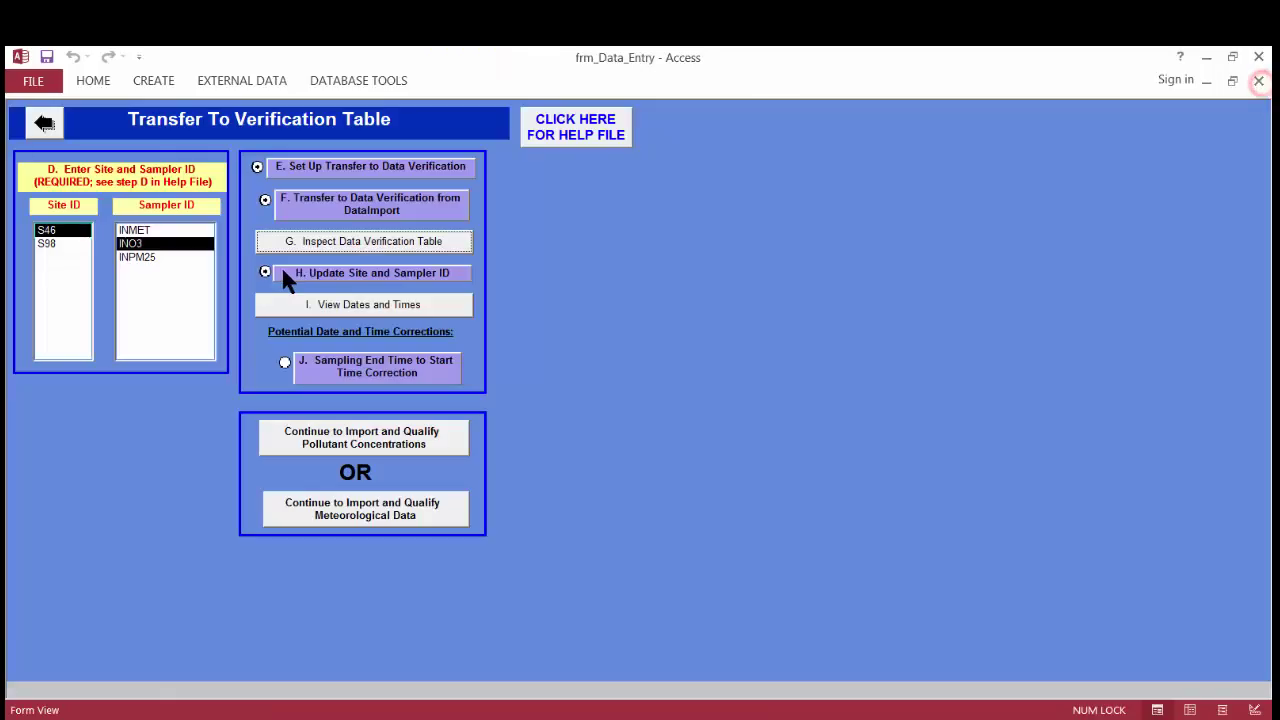
View the dates and times of the transferred records through to the last row, and return to the form
left_click(452, 313)
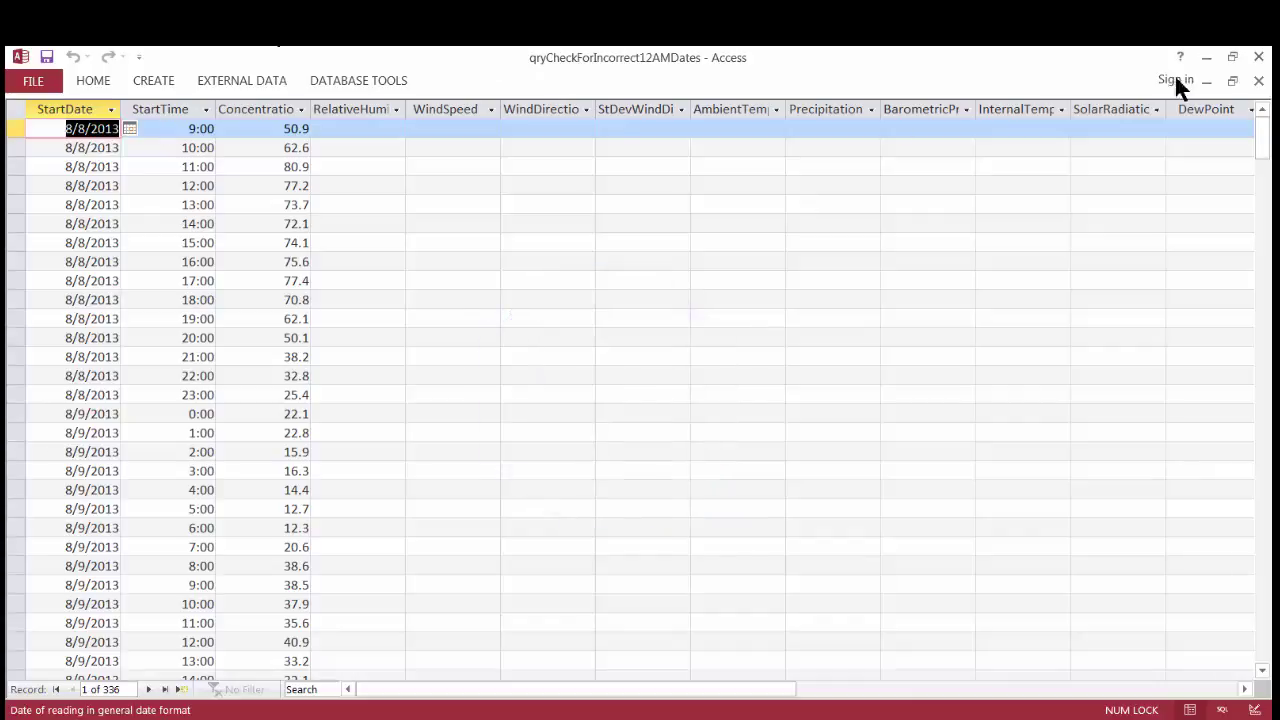
left_click(1264, 134)
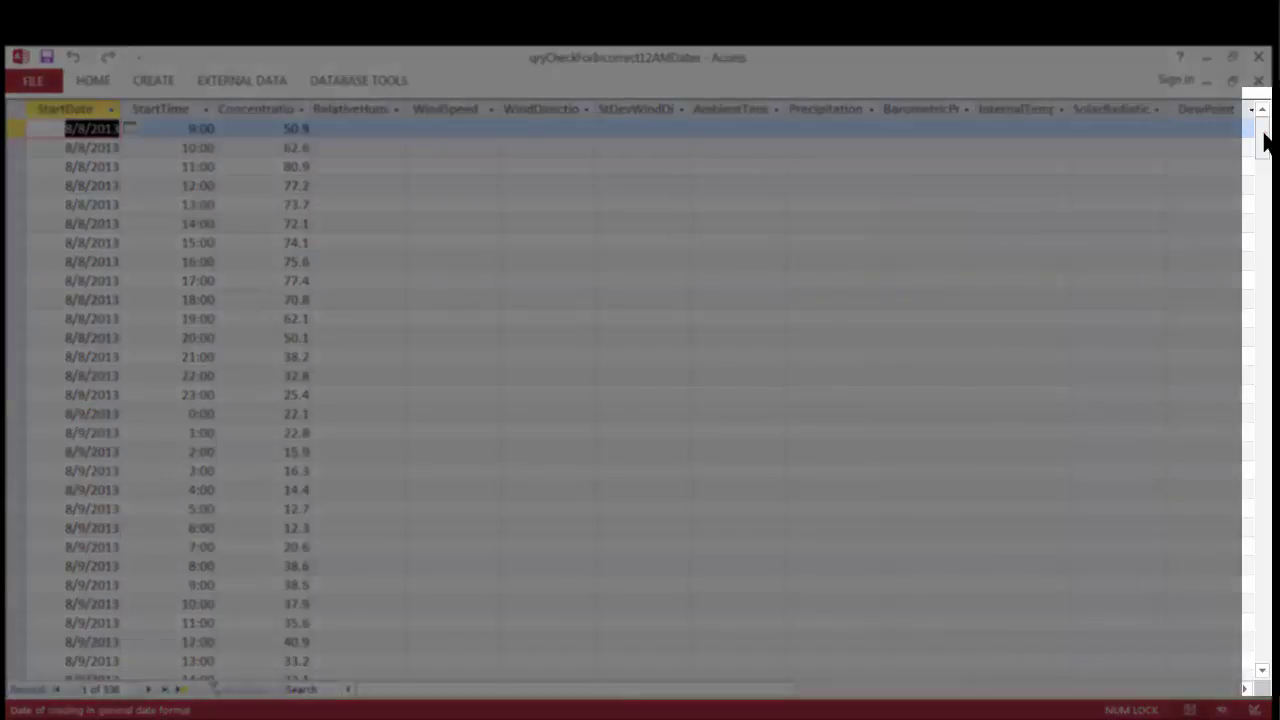
left_click_drag(1264, 134, 1266, 625)
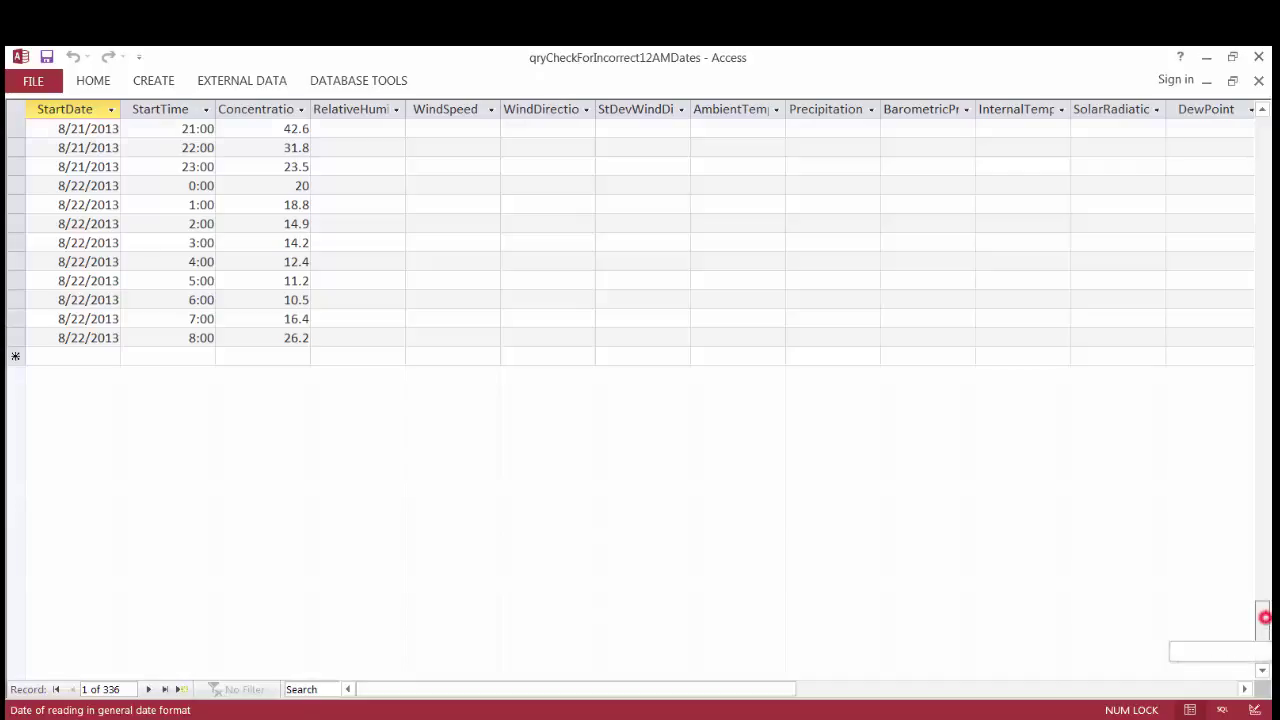
key("Escape")
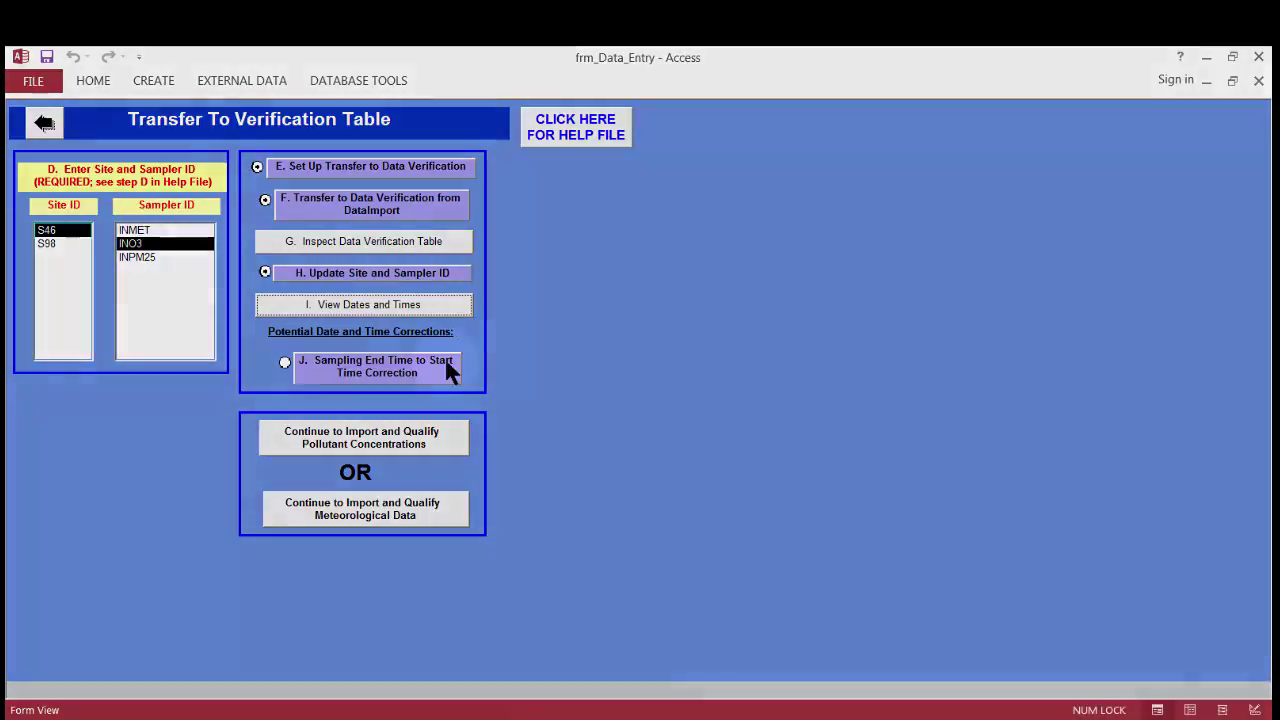
Convert the sampling end times to start times for all transferred records, accepting the update query, and check the corrected dates and times
left_click(448, 370)
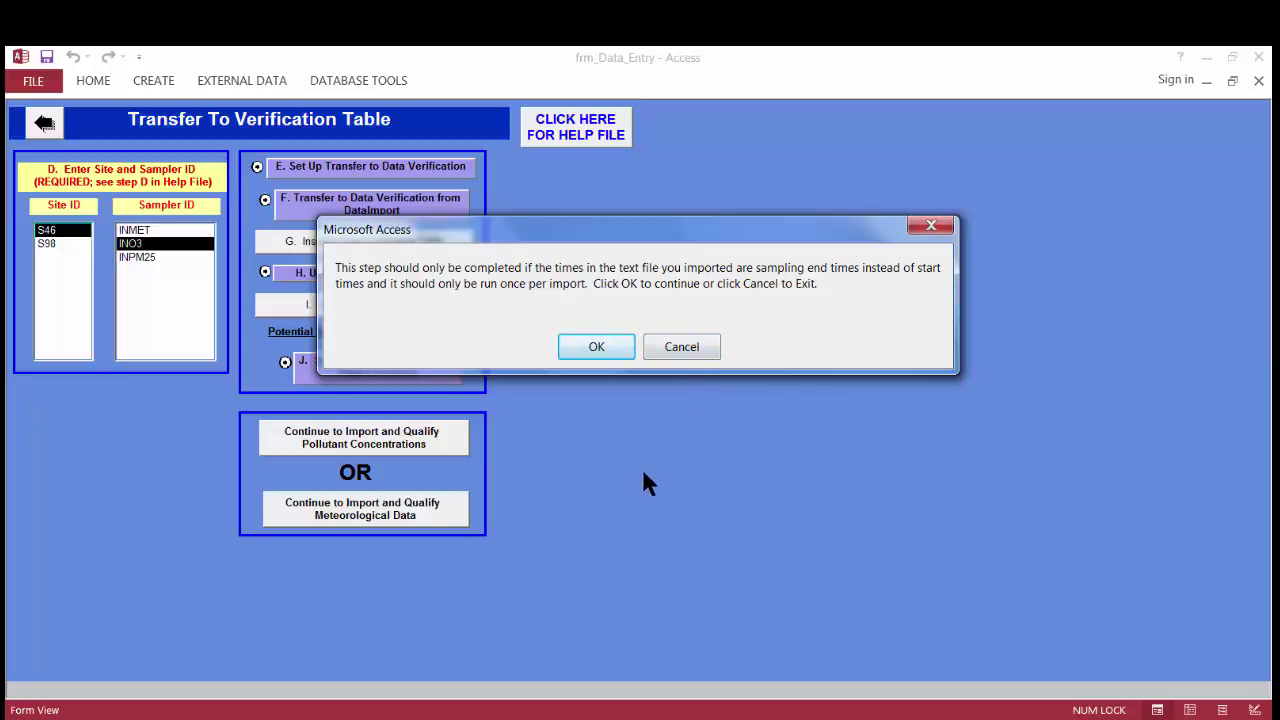
left_click(590, 352)
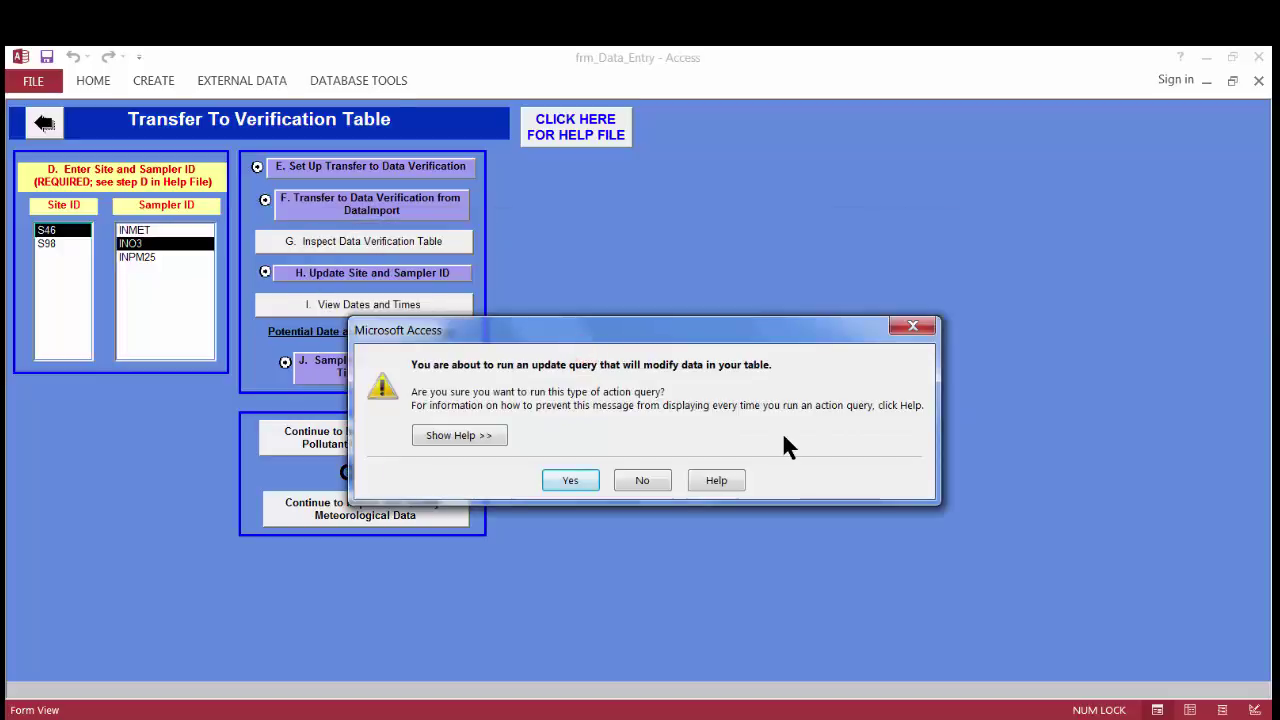
left_click(581, 481)
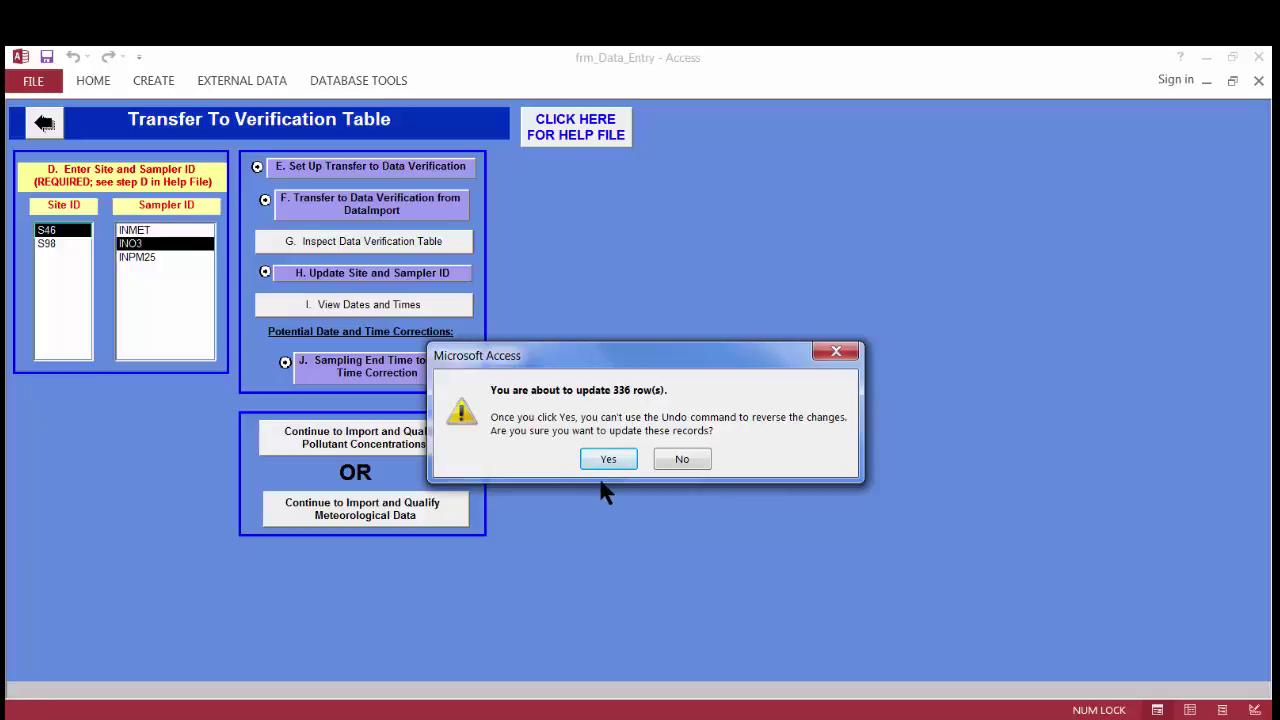
left_click(607, 462)
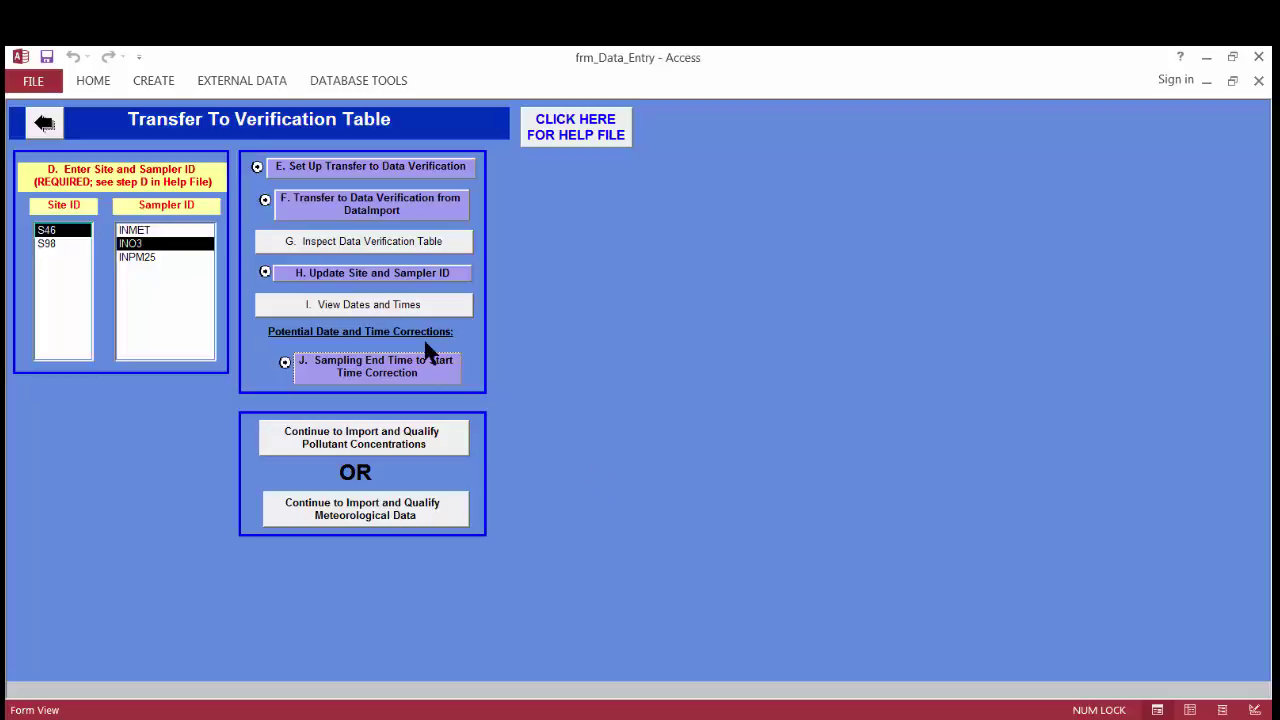
left_click(375, 305)
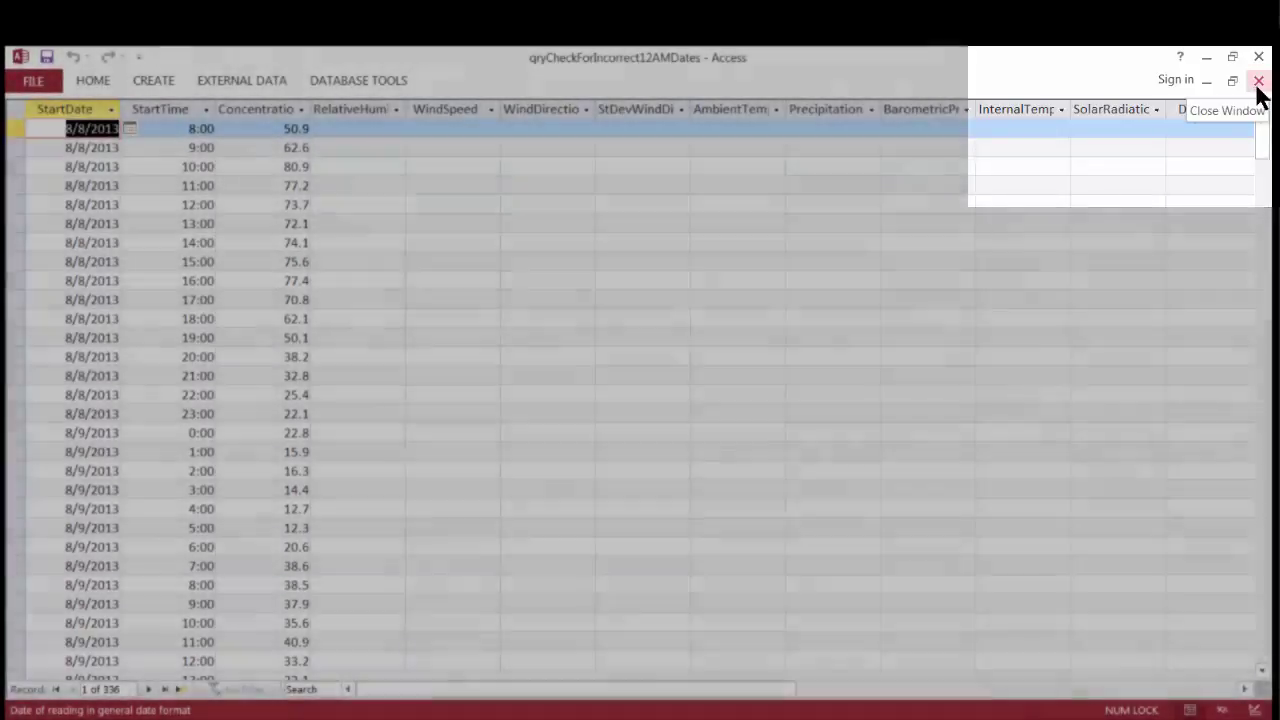
left_click(1257, 86)
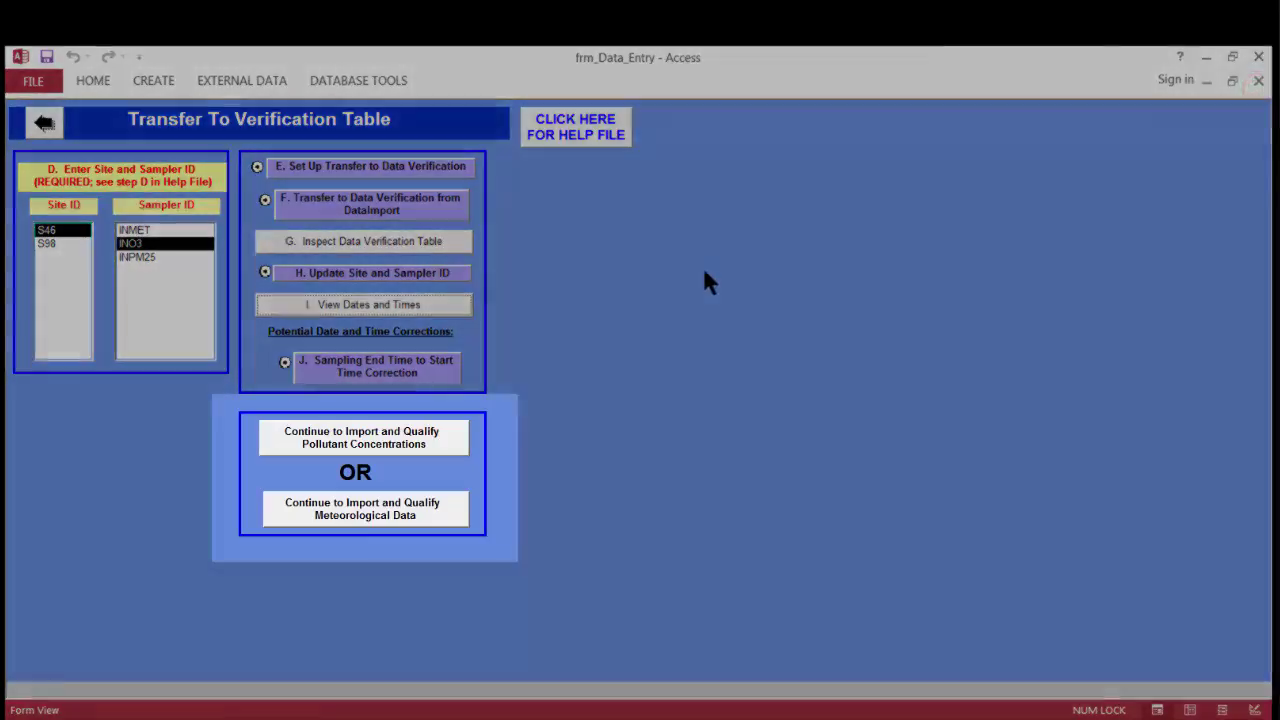